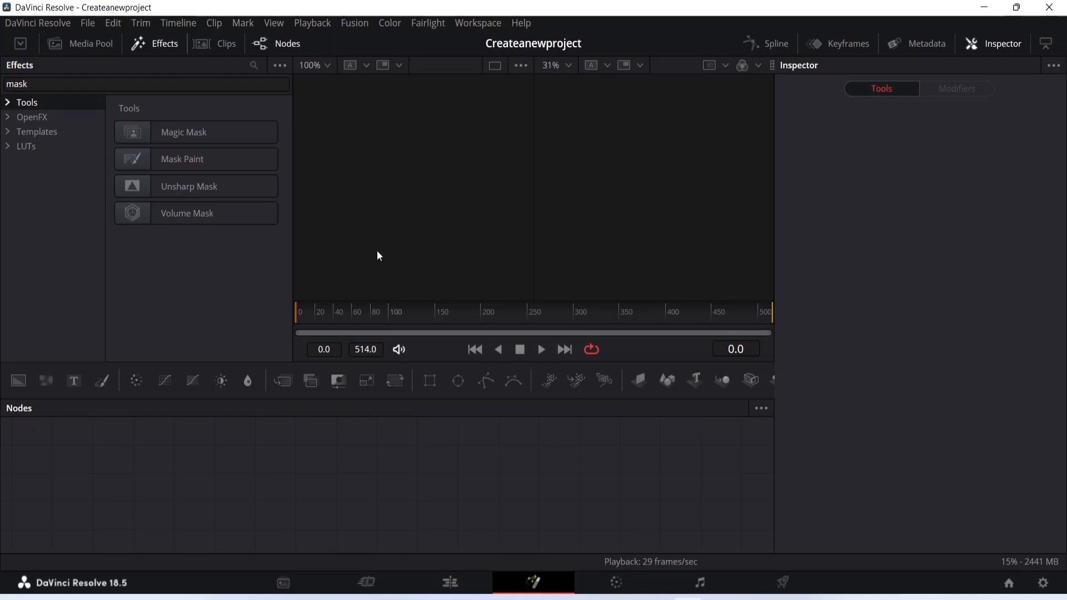
- Delete the existing video clip from track V1 on the Edit page timeline
{"action": "left_click", "coordinate": [450, 583]}
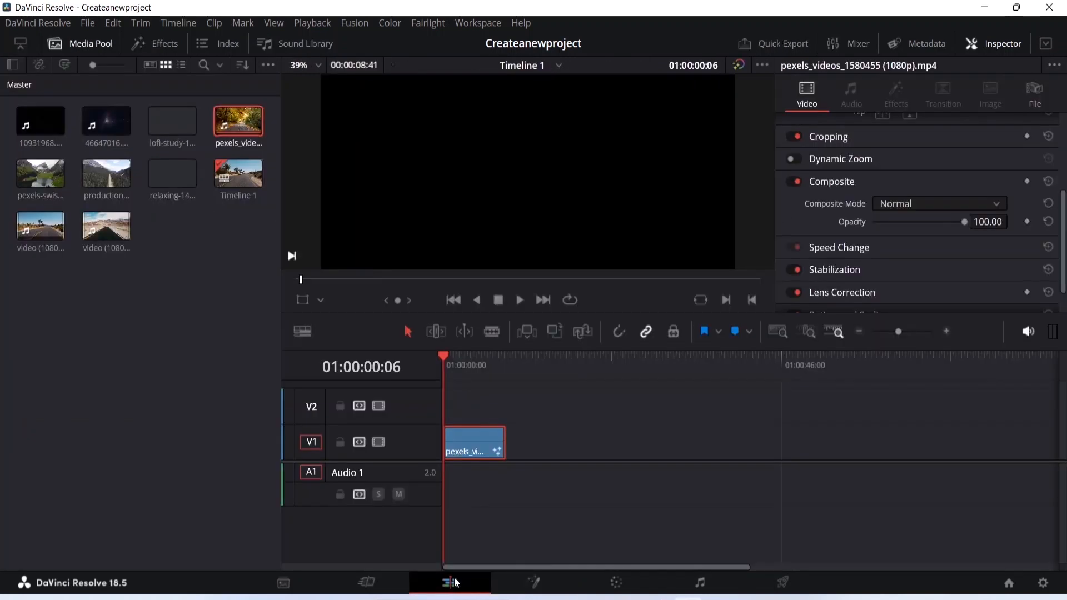
{"action": "right_click", "coordinate": [482, 442]}
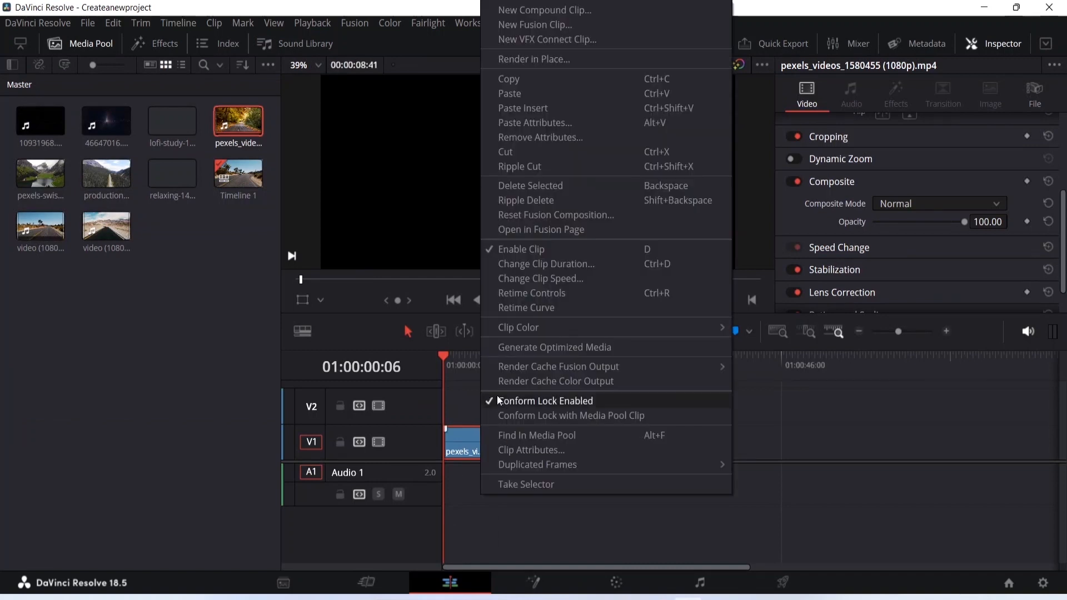
{"action": "left_click", "coordinate": [516, 188]}
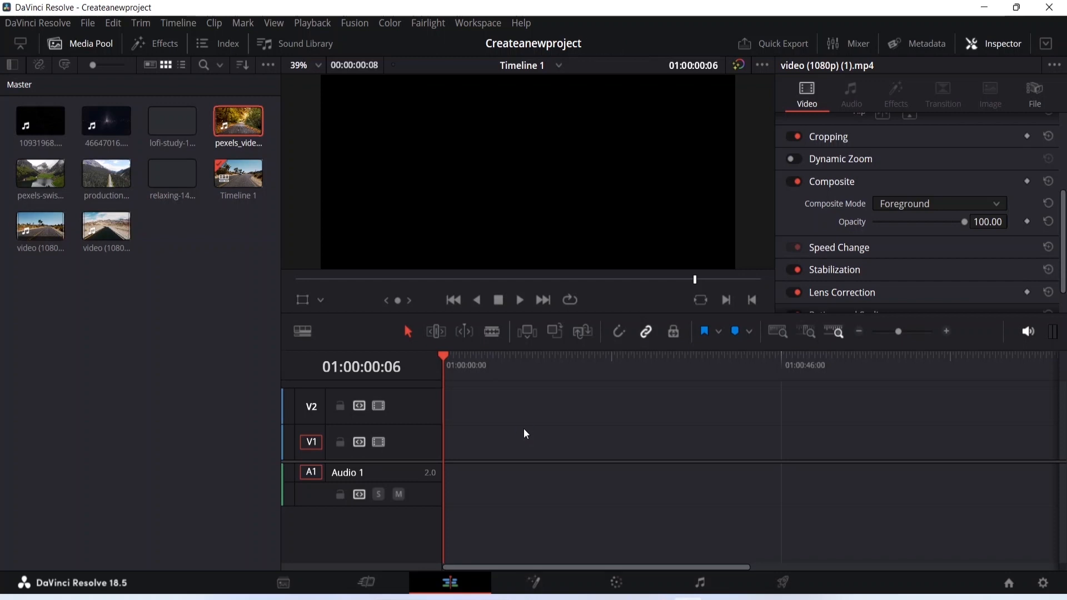
- Place the pexels_videos_1580455 autumn road clip at the start of tracks V1 and A1
{"action": "left_click", "coordinate": [236, 122]}
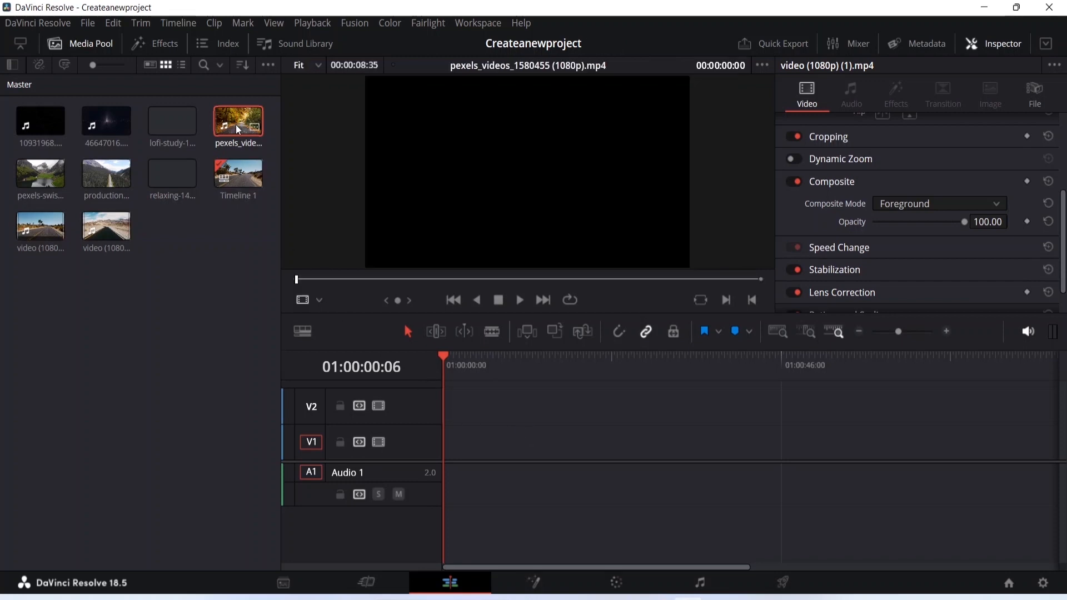
{"action": "left_click_drag", "start_coordinate": [236, 126], "coordinate": [268, 174]}
{"action": "left_click_drag", "start_coordinate": [341, 251], "coordinate": [442, 449]}
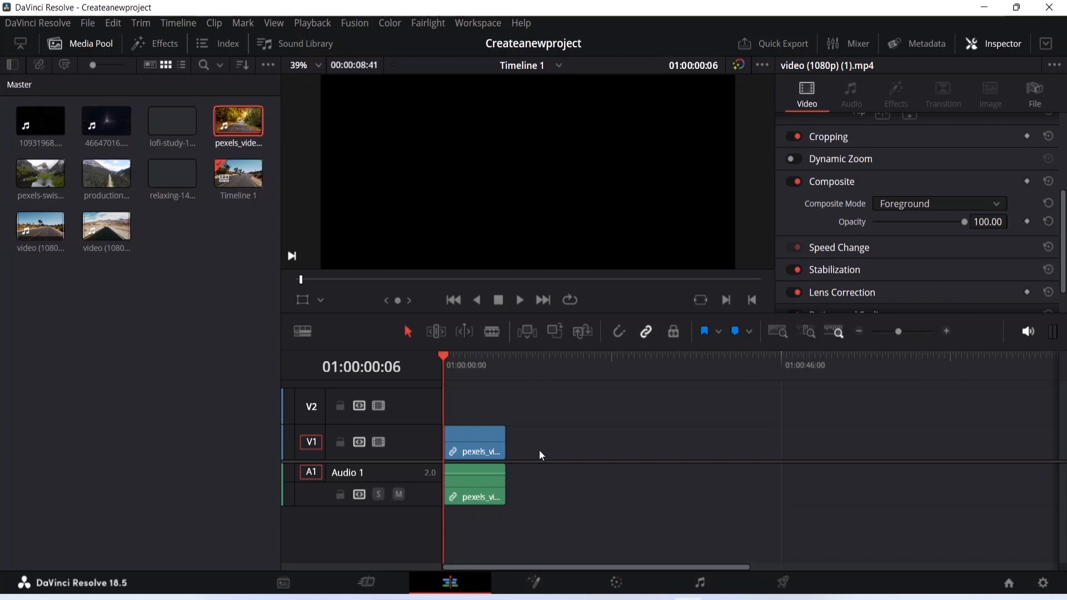
- Unlink the autumn road clip's video and audio, and delete the audio part from Audio 1
{"action": "left_click", "coordinate": [486, 489]}
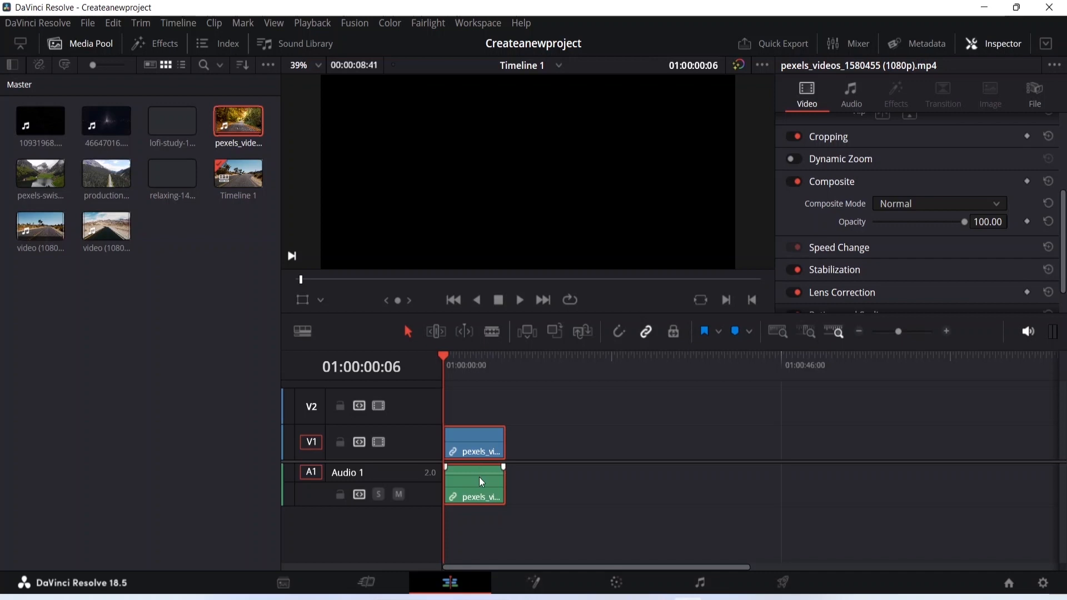
{"action": "right_click", "coordinate": [480, 478]}
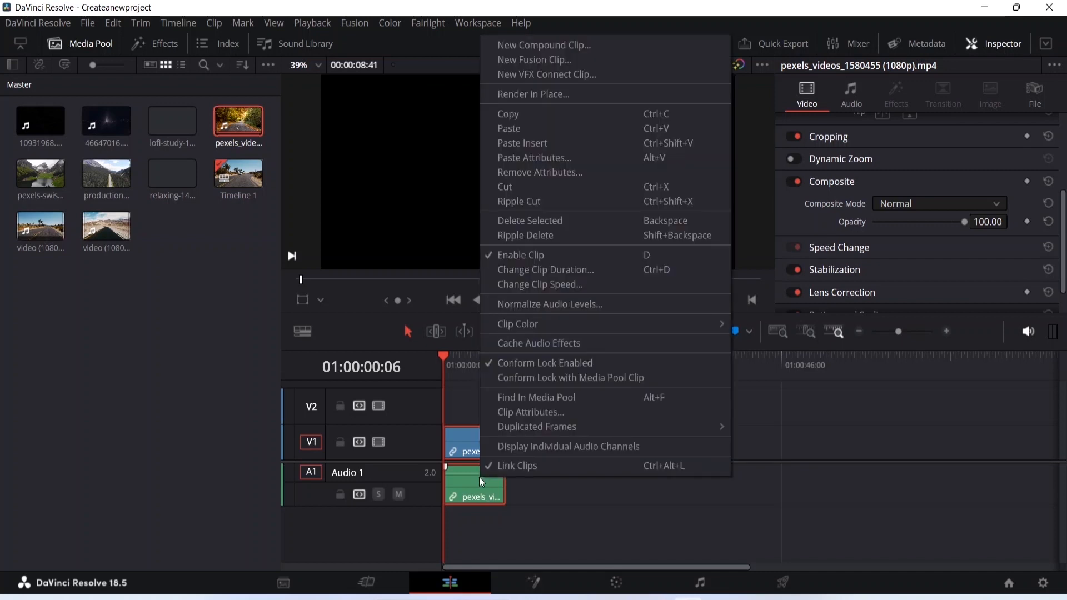
{"action": "left_click", "coordinate": [508, 466]}
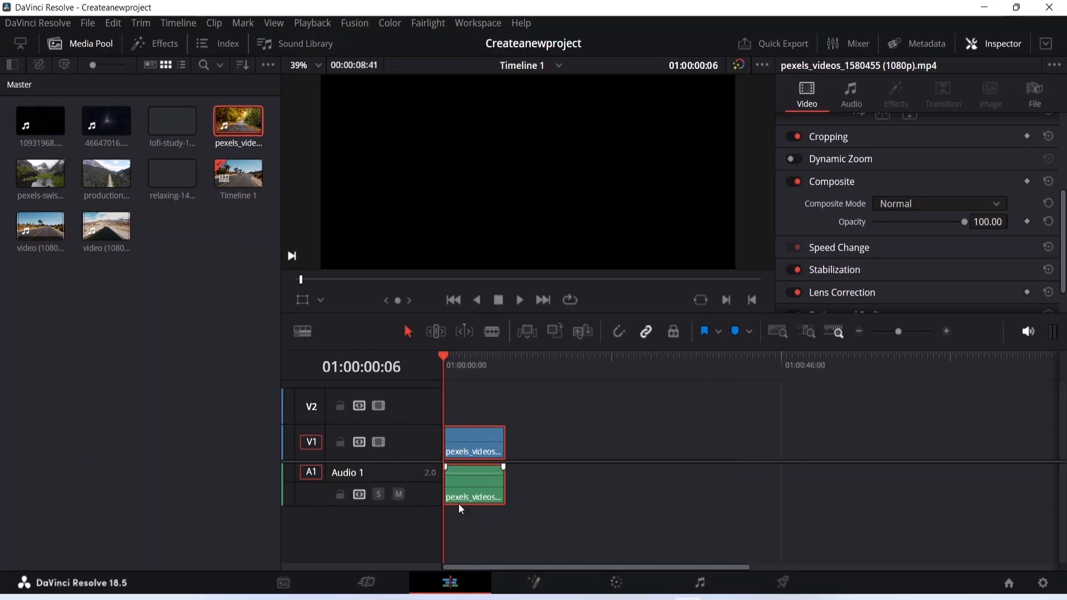
{"action": "left_click", "coordinate": [541, 509]}
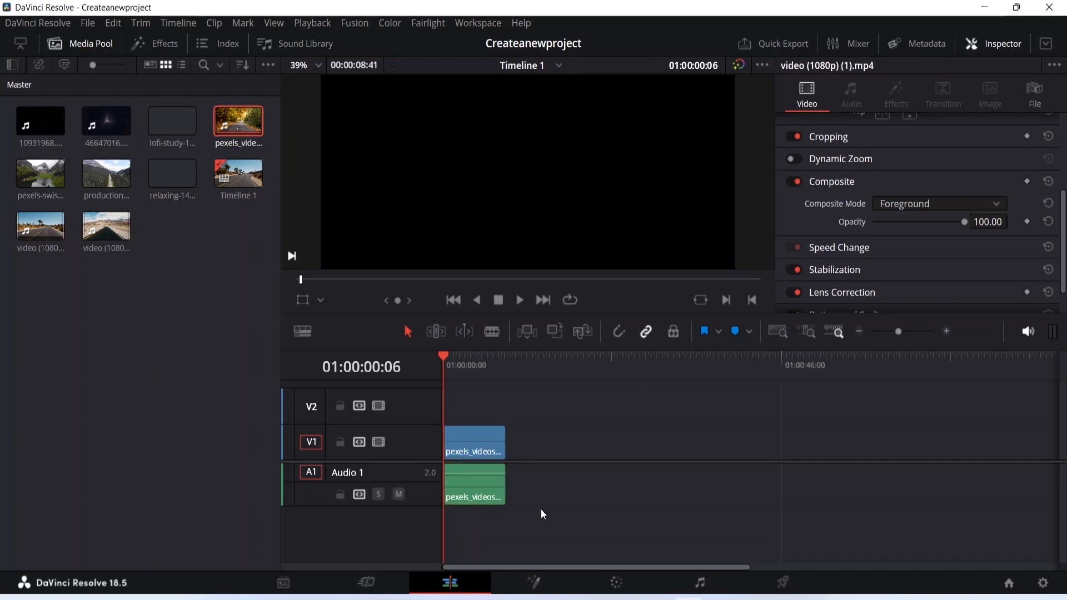
{"action": "left_click", "coordinate": [497, 490]}
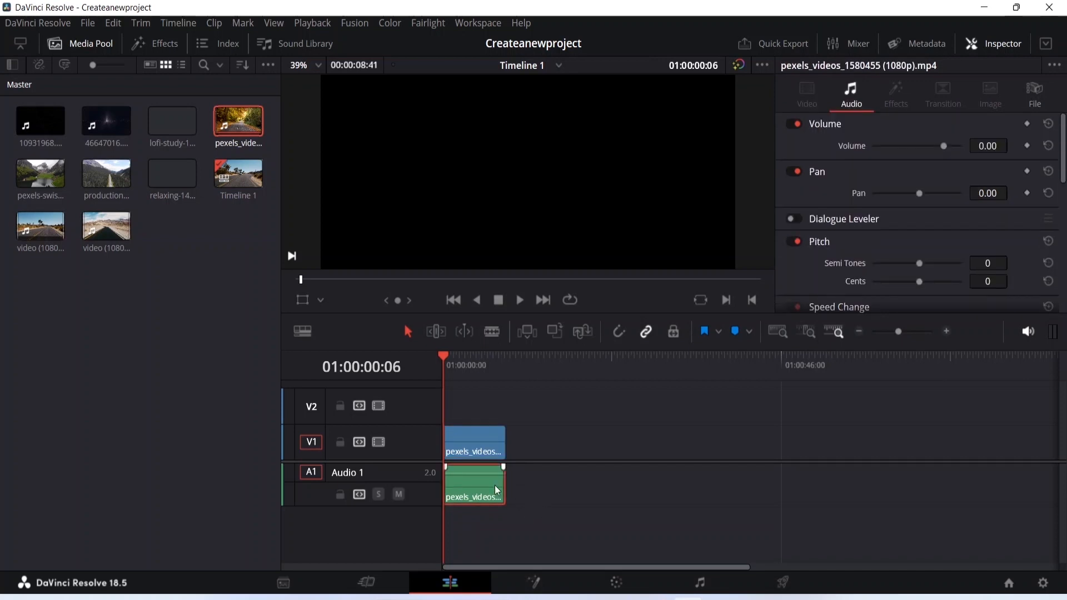
{"action": "key", "text": "Delete"}
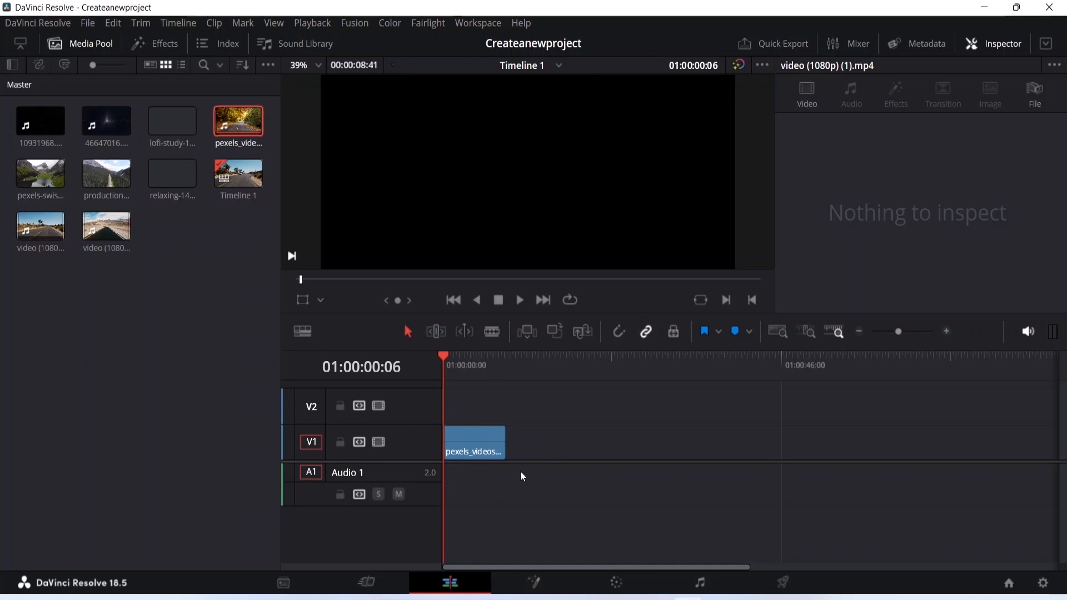
- Park the playhead at 01:00:00:28 on the road clip and open it on the Fusion page with the Effects library hidden
{"action": "left_click", "coordinate": [445, 356]}
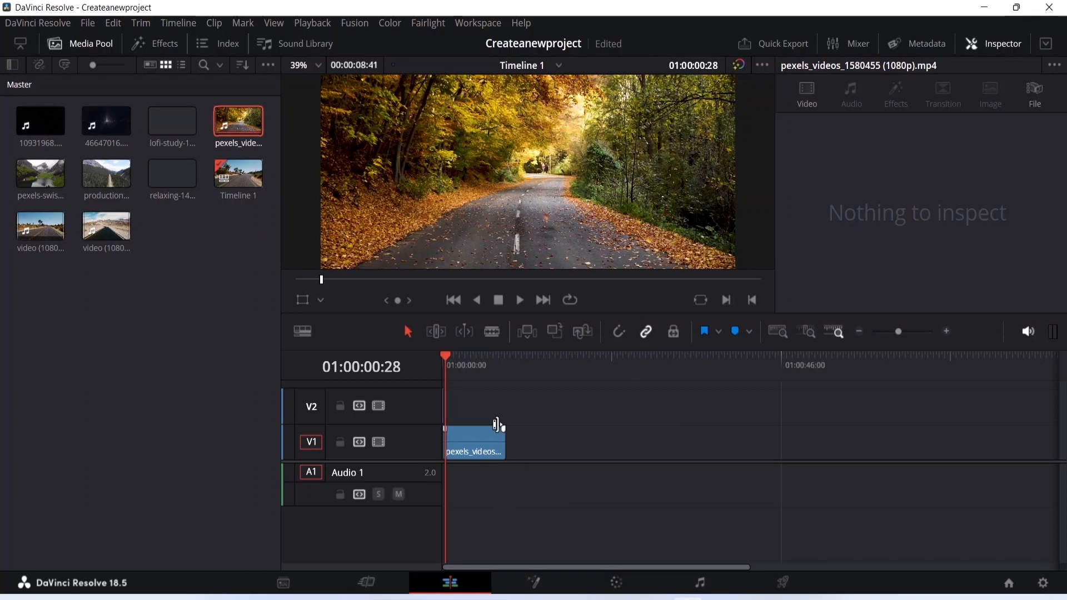
{"action": "key", "text": "minus"}
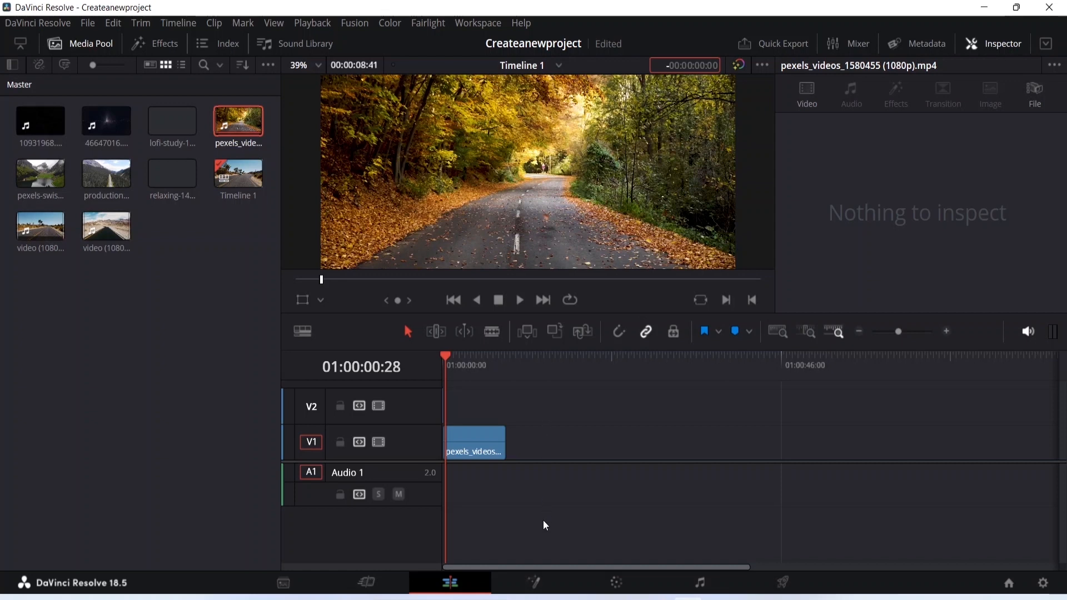
{"action": "left_click", "coordinate": [534, 583]}
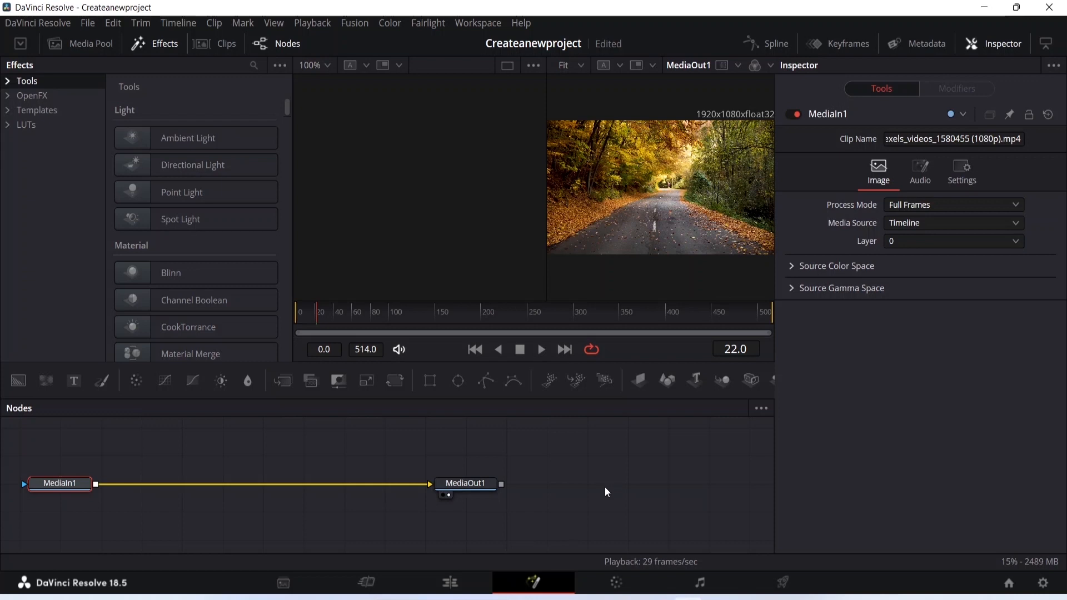
{"action": "left_click", "coordinate": [161, 48]}
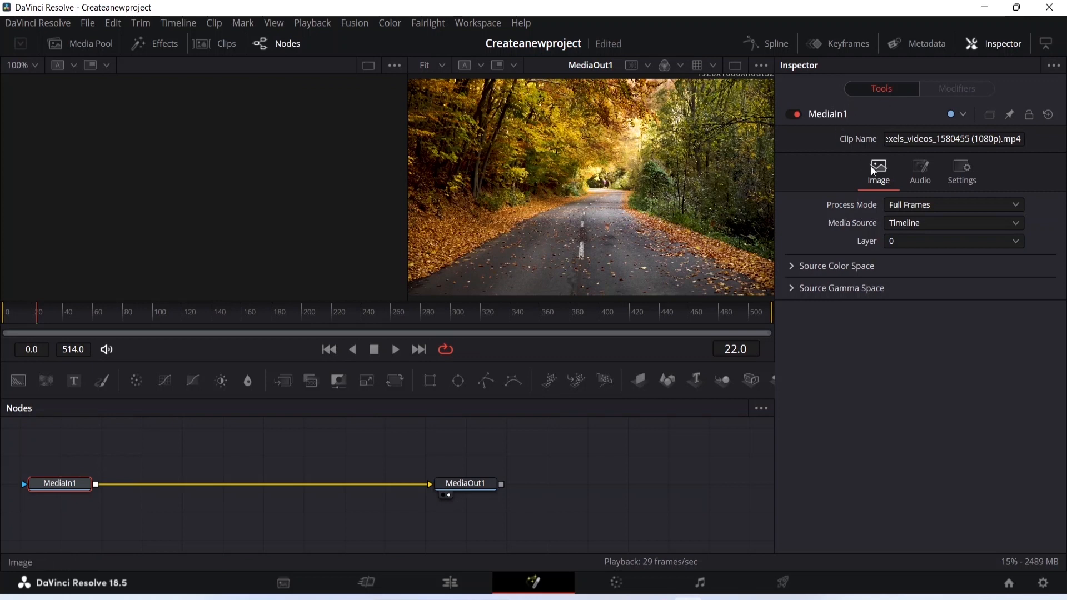
- Merge a Text+ node over the road clip and enter "Spring" as its text
{"action": "left_click", "coordinate": [76, 381]}
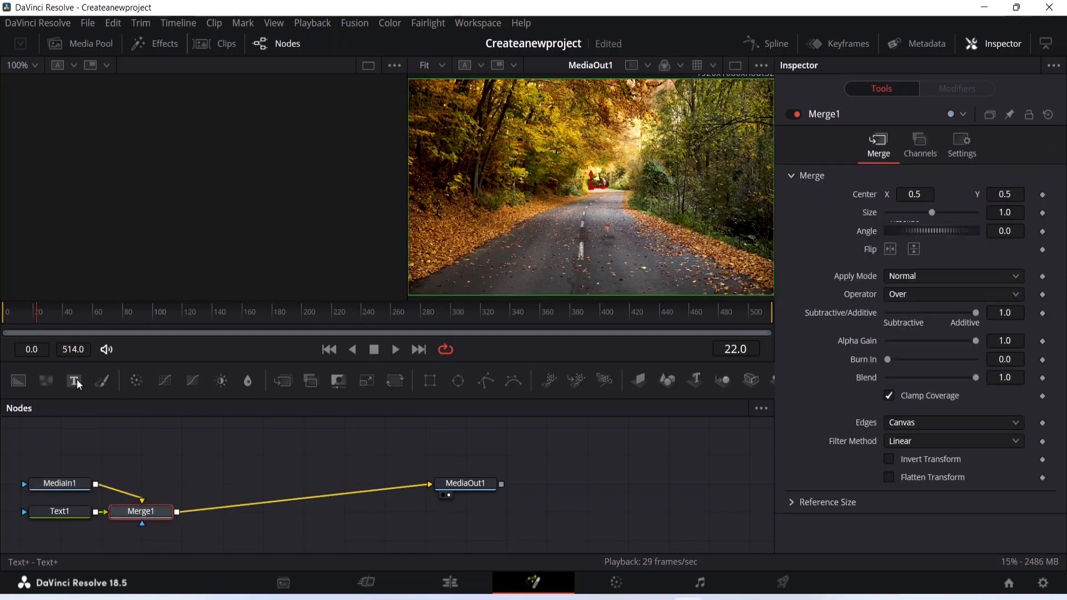
{"action": "left_click", "coordinate": [65, 515]}
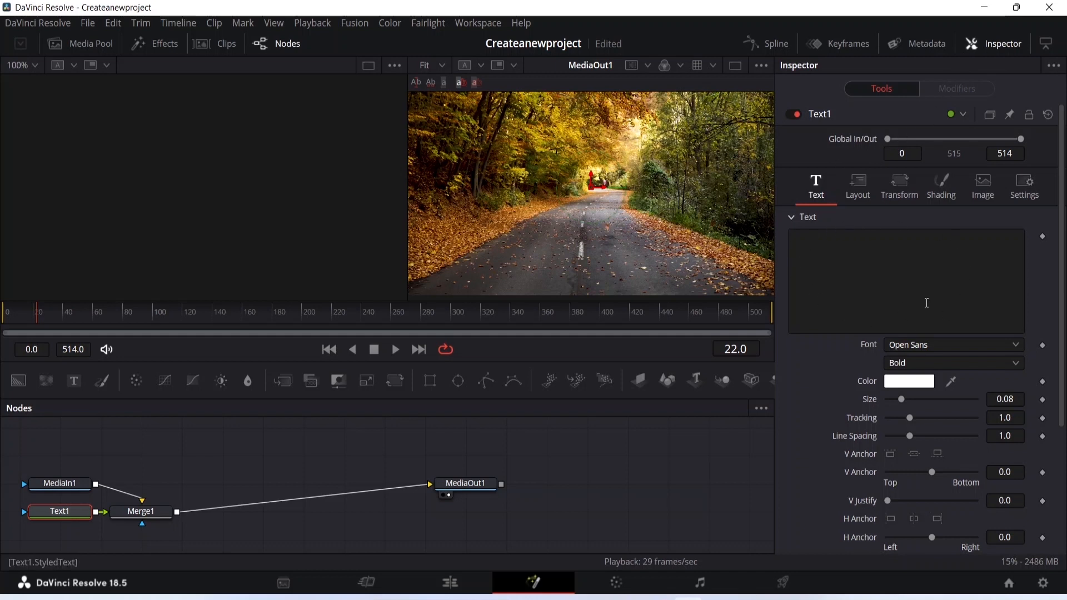
{"action": "left_click", "coordinate": [840, 282]}
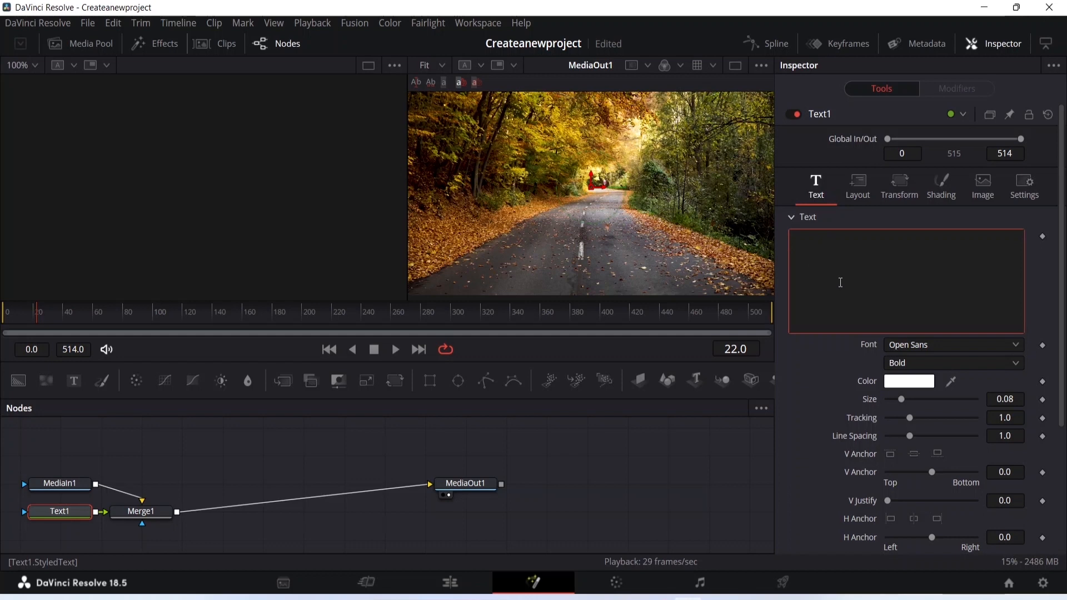
{"action": "type", "text": "Spring"}
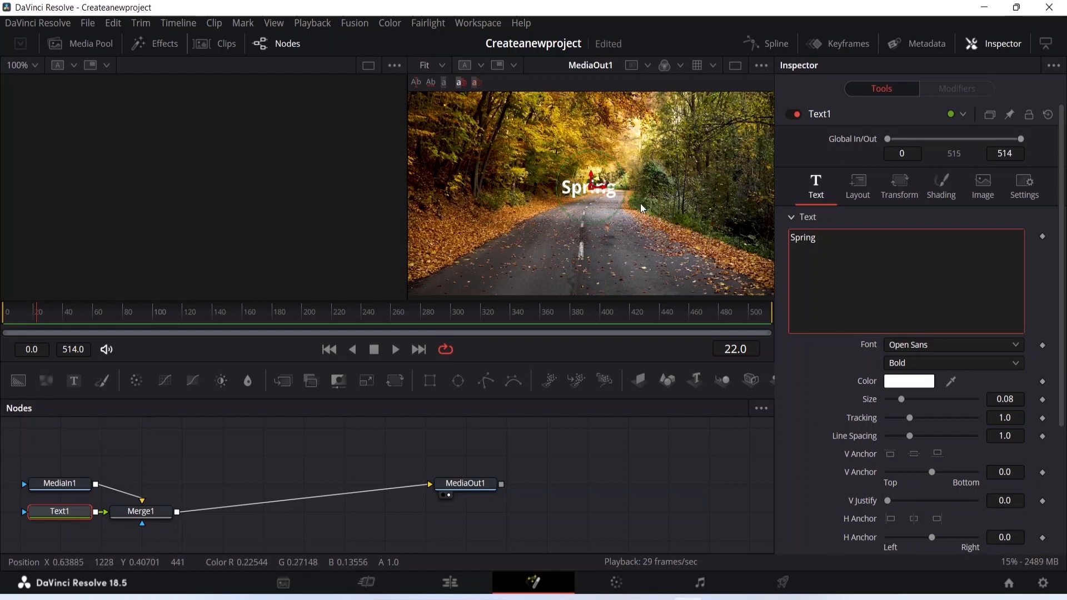
{"action": "key", "text": "BackSpace"}
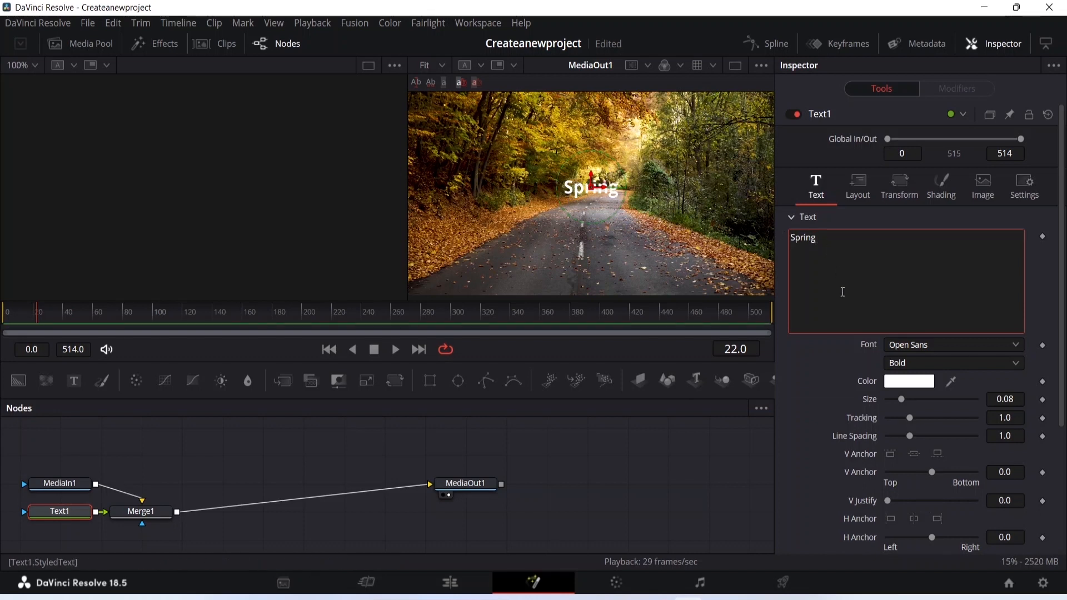
- Try different vertical anchor settings on the Spring text, including bottom and top, ending with the centre anchor
{"action": "scroll", "coordinate": [820, 402], "scroll_direction": "down", "scroll_amount": 2}
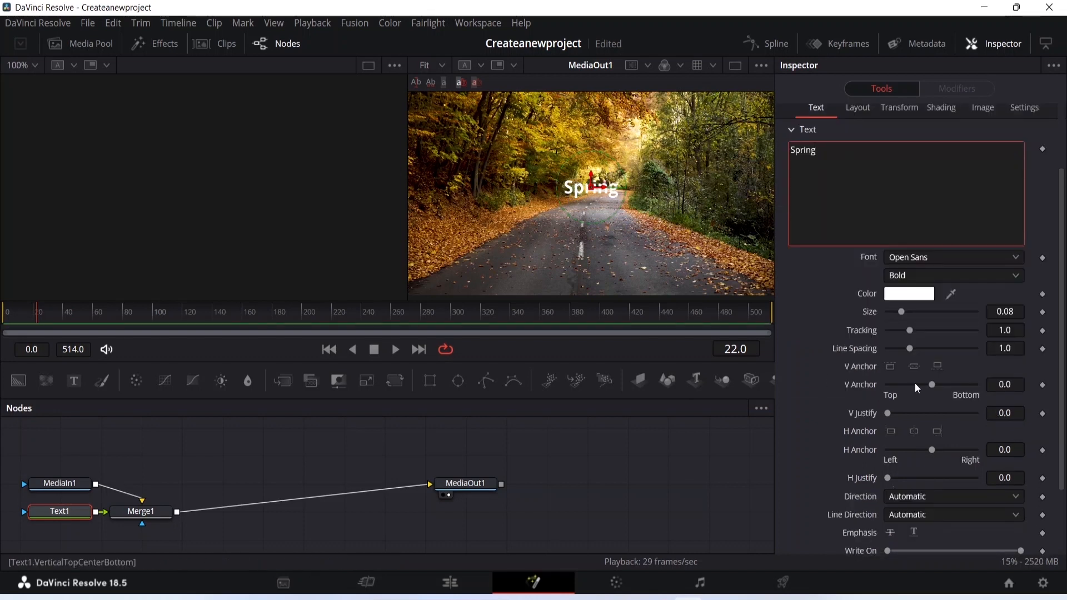
{"action": "mouse_move", "coordinate": [931, 383]}
{"action": "left_mouse_down"}
{"action": "mouse_move", "coordinate": [944, 384]}
{"action": "mouse_move", "coordinate": [874, 385]}
{"action": "mouse_move", "coordinate": [931, 389]}
{"action": "left_mouse_up"}
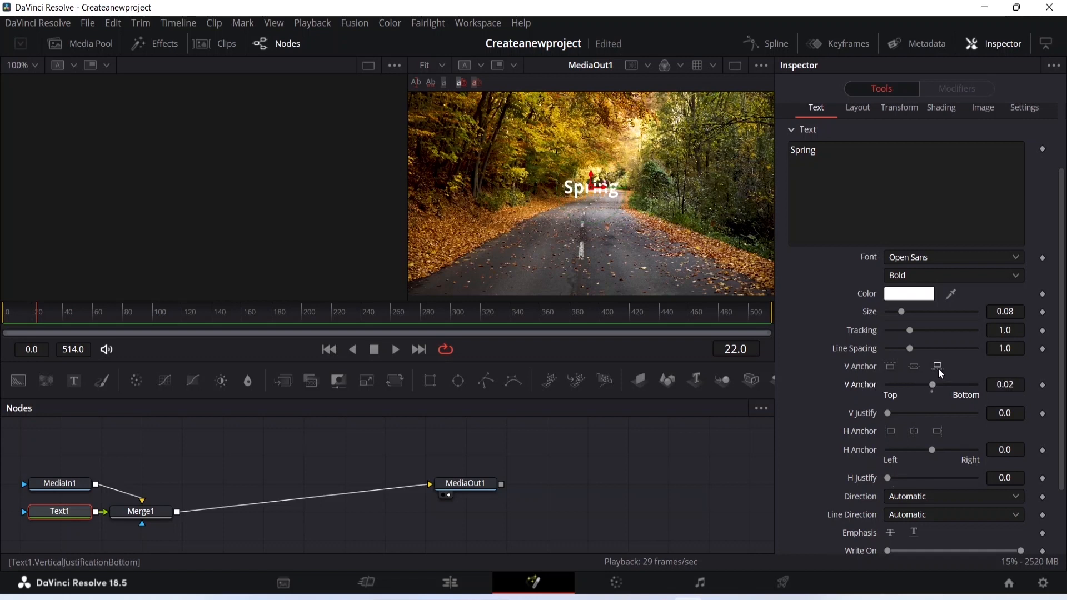
{"action": "left_click", "coordinate": [936, 367]}
{"action": "left_click", "coordinate": [914, 366]}
{"action": "left_click", "coordinate": [890, 366]}
{"action": "left_click", "coordinate": [914, 367]}
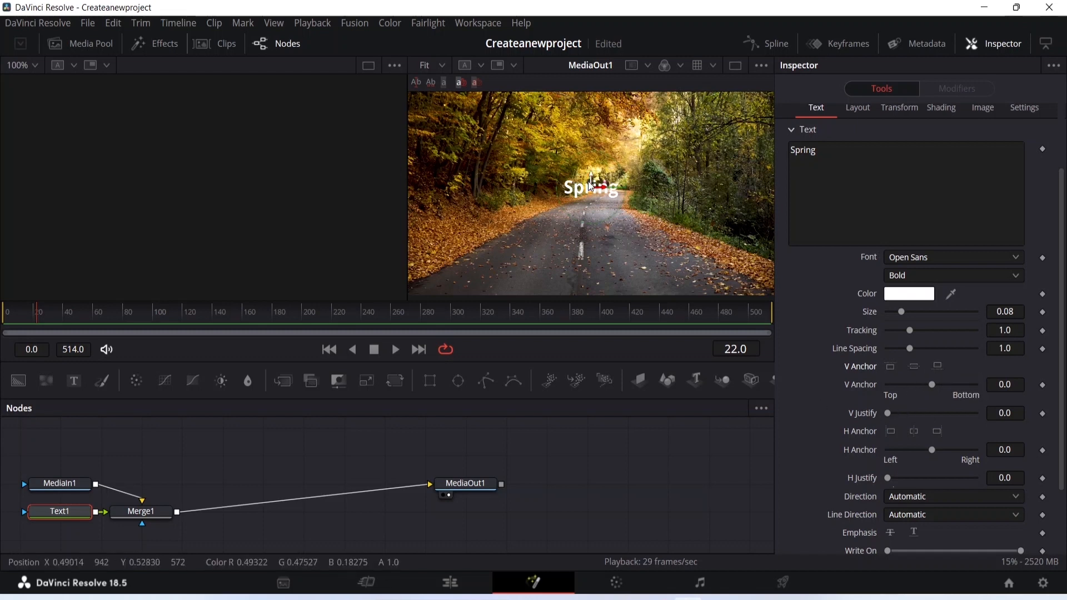
- Move the Spring text down onto the road and set its font to MV Boli Regular
{"action": "left_click_drag", "start_coordinate": [592, 191], "coordinate": [582, 220]}
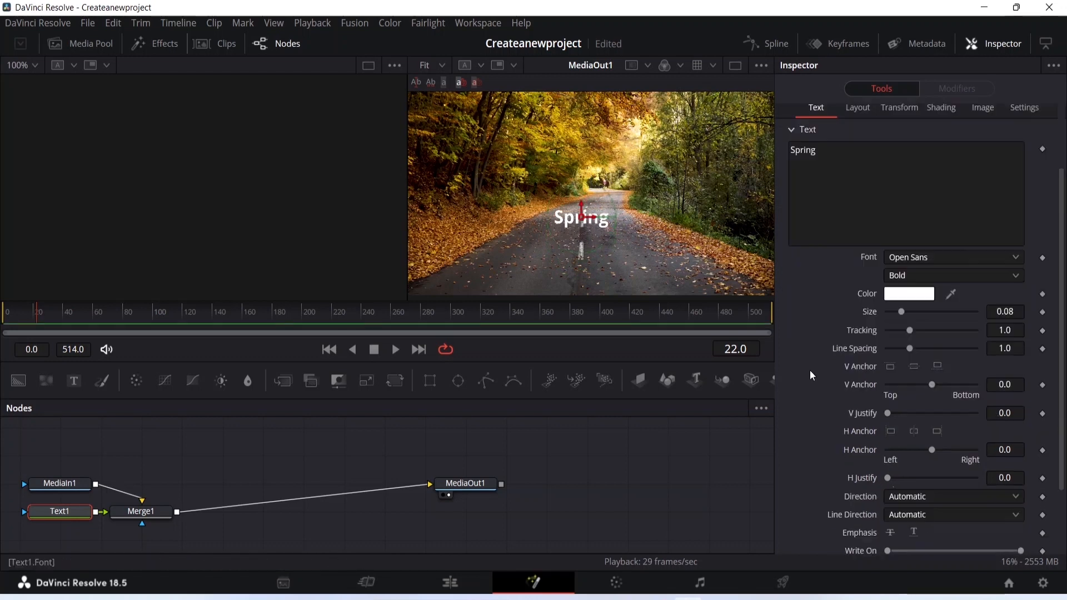
{"action": "left_click", "coordinate": [1014, 258]}
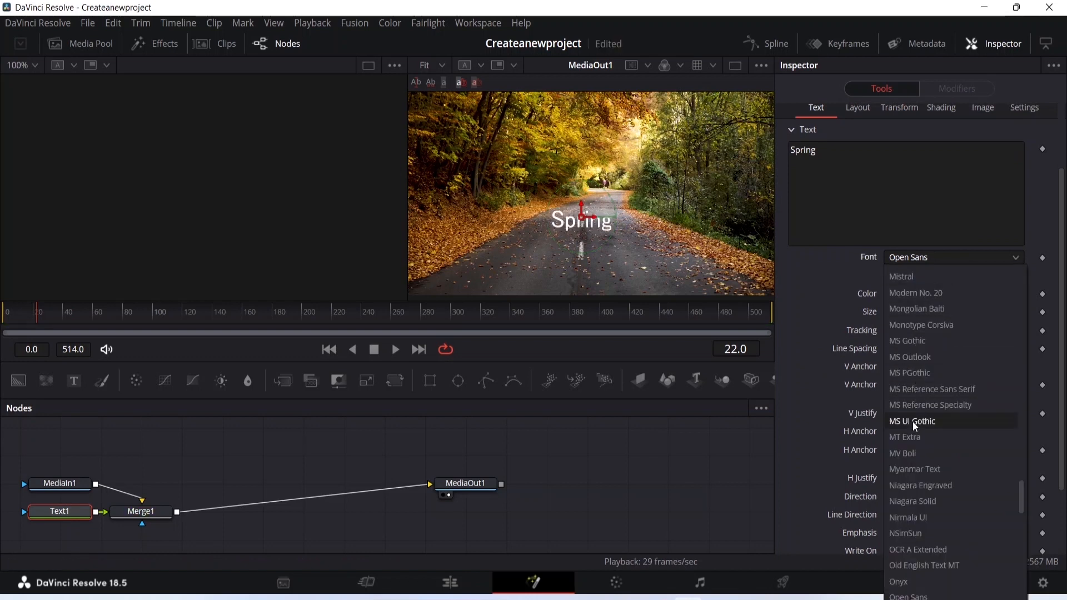
{"action": "left_click", "coordinate": [908, 454]}
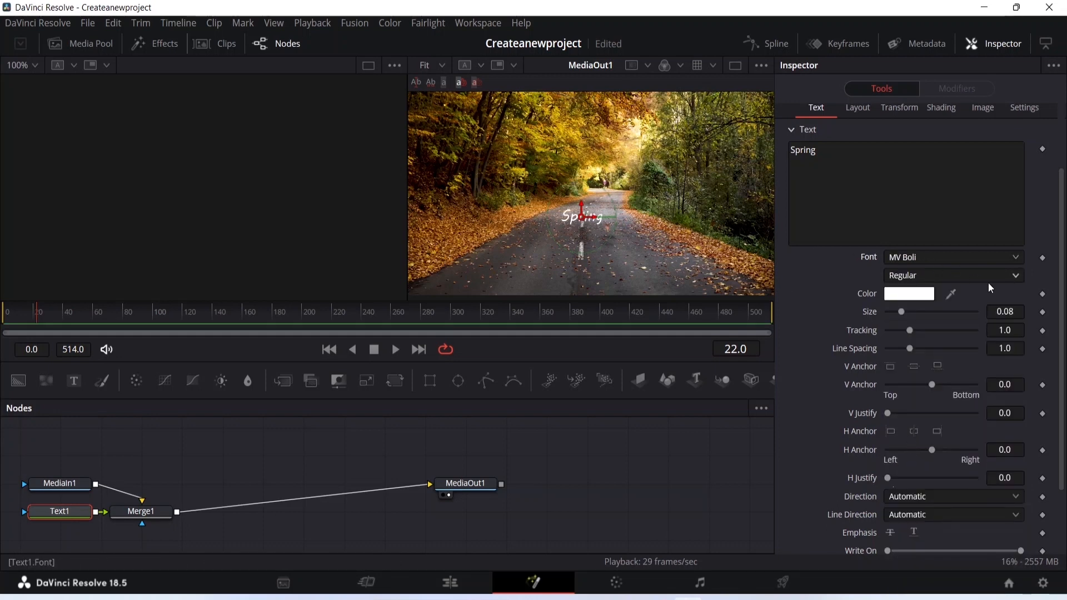
{"action": "left_click", "coordinate": [1011, 276]}
{"action": "left_click", "coordinate": [1011, 275]}
- Enlarge the Spring text to a size of 0.4016 and widen its tracking to 1.102
{"action": "left_click_drag", "start_coordinate": [902, 309], "coordinate": [958, 318]}
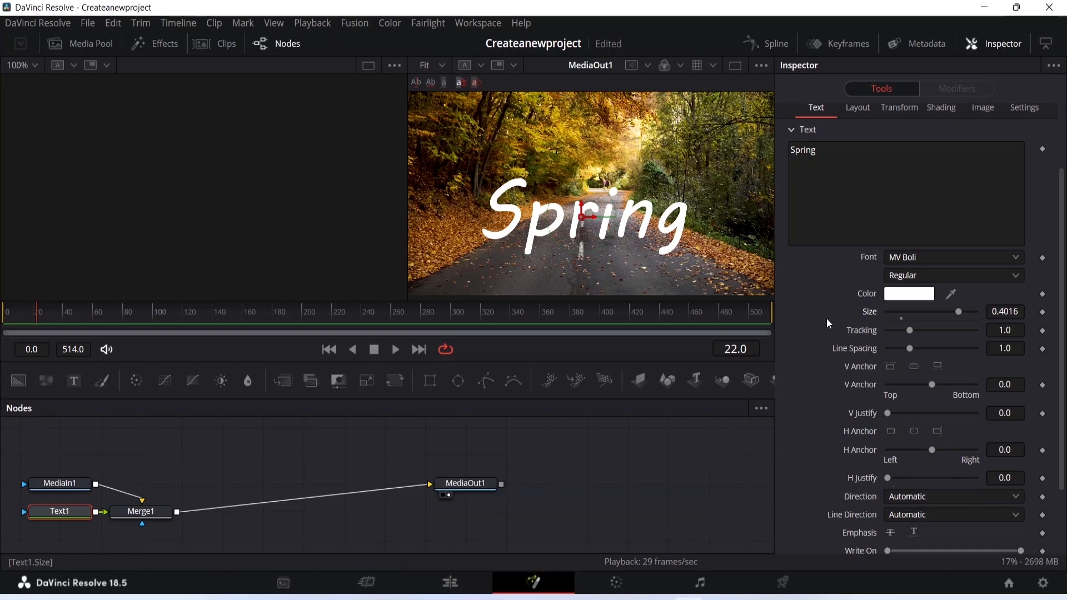
{"action": "left_click_drag", "start_coordinate": [909, 332], "coordinate": [912, 330]}
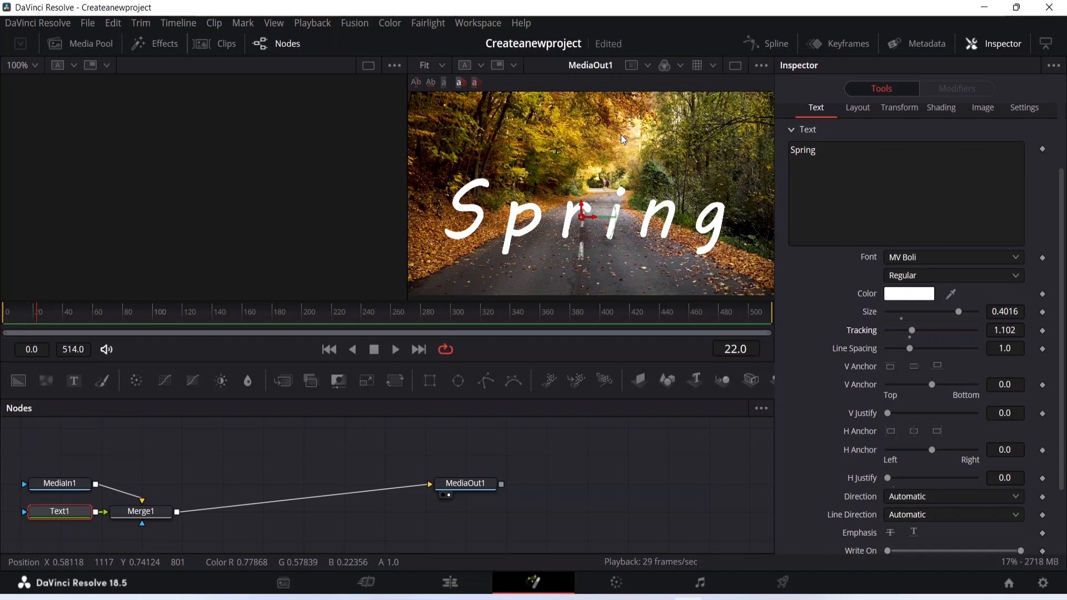
{"action": "scroll", "coordinate": [621, 134], "scroll_direction": "down", "scroll_amount": 2}
{"action": "scroll", "coordinate": [622, 135], "scroll_direction": "up", "scroll_amount": 3}
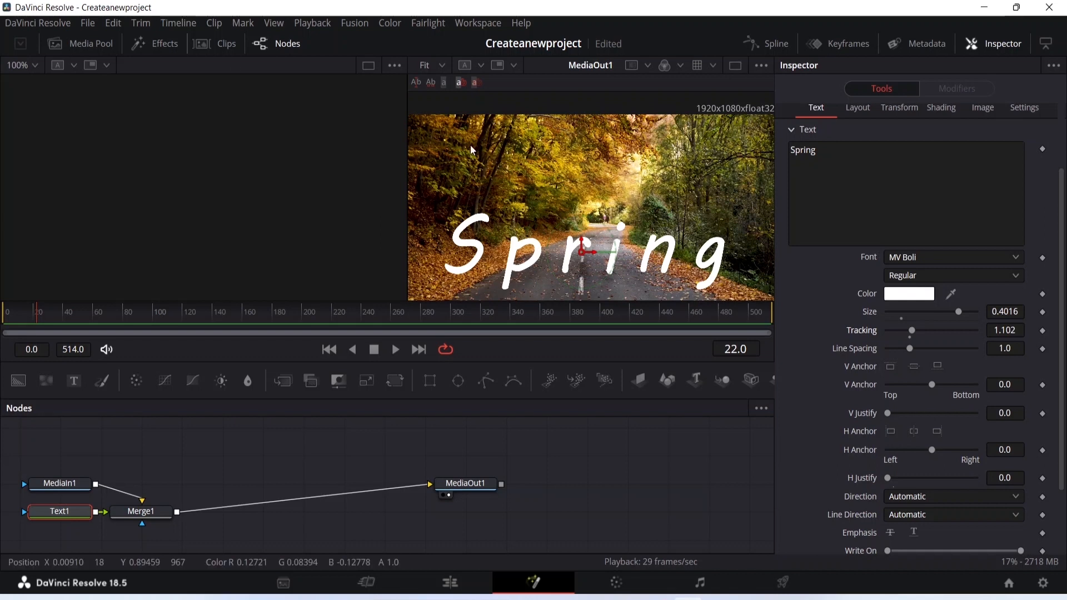
{"action": "scroll", "coordinate": [500, 155], "scroll_direction": "down", "scroll_amount": 1}
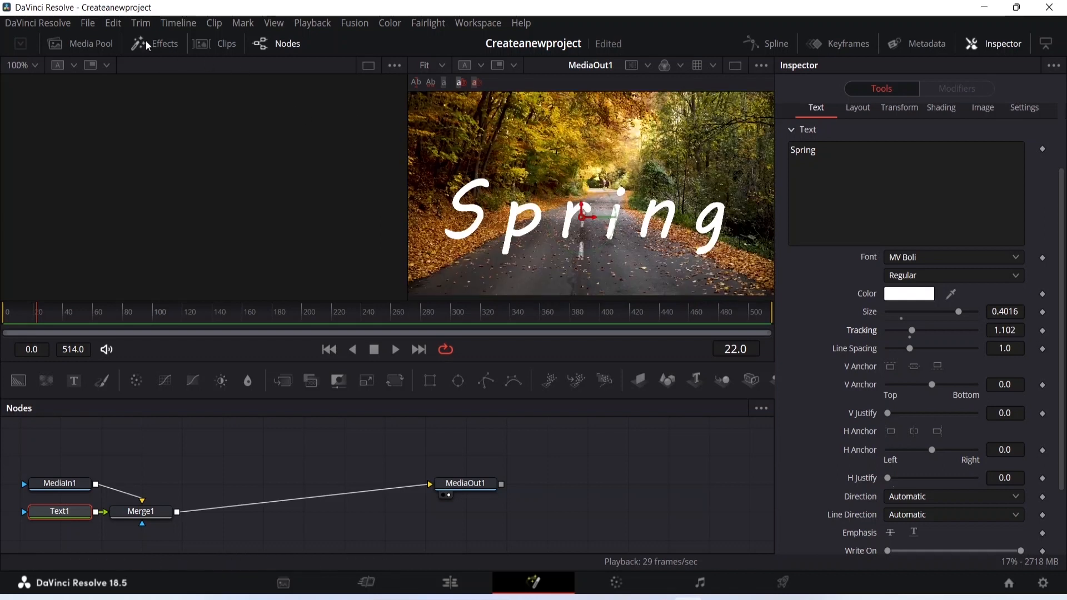
{"action": "scroll", "coordinate": [1005, 263], "scroll_direction": "up", "scroll_amount": 3}
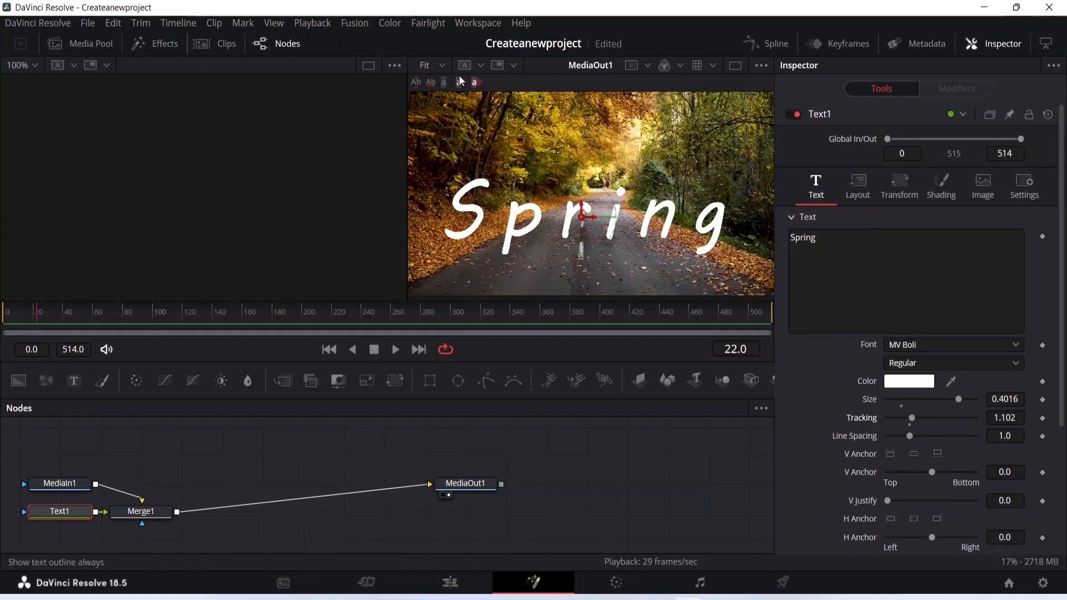
- Search the effects library for "mask" and add a Mask Paint node feeding the Spring text node
{"action": "left_click", "coordinate": [174, 46]}
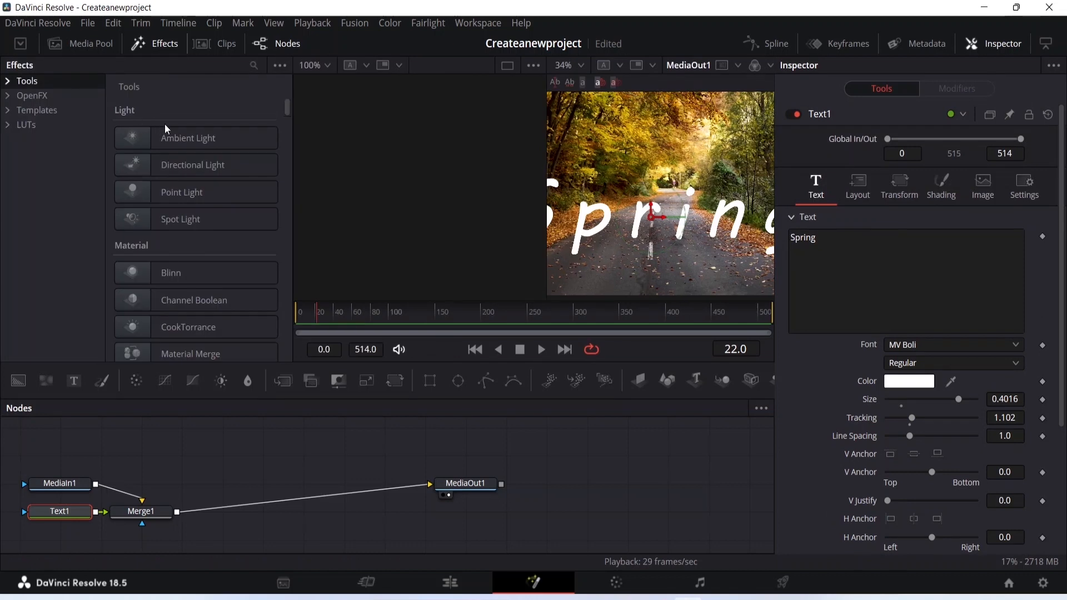
{"action": "left_click", "coordinate": [8, 81]}
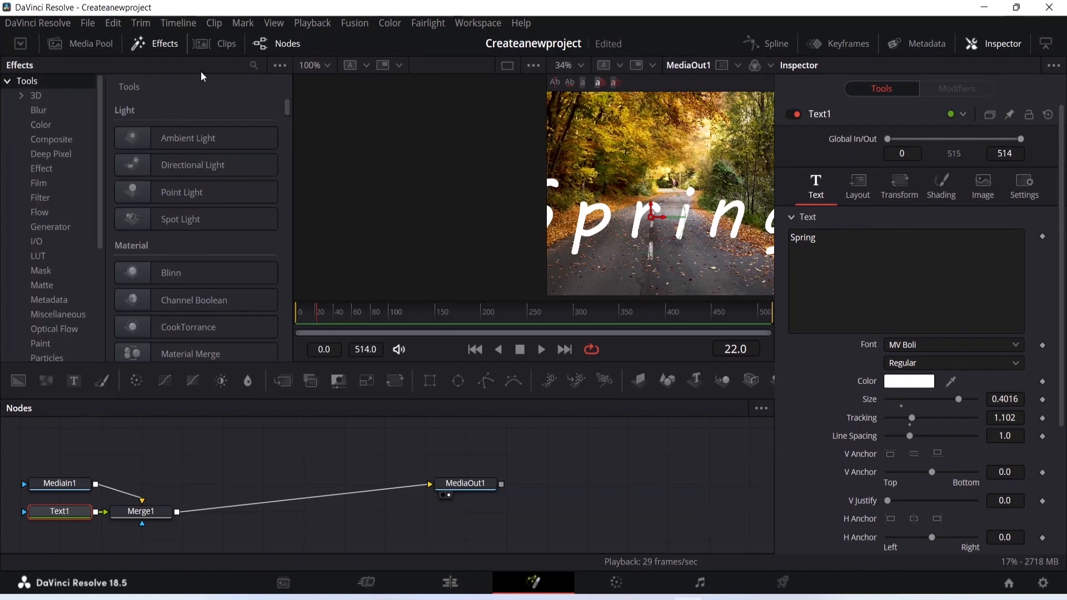
{"action": "left_click", "coordinate": [249, 65]}
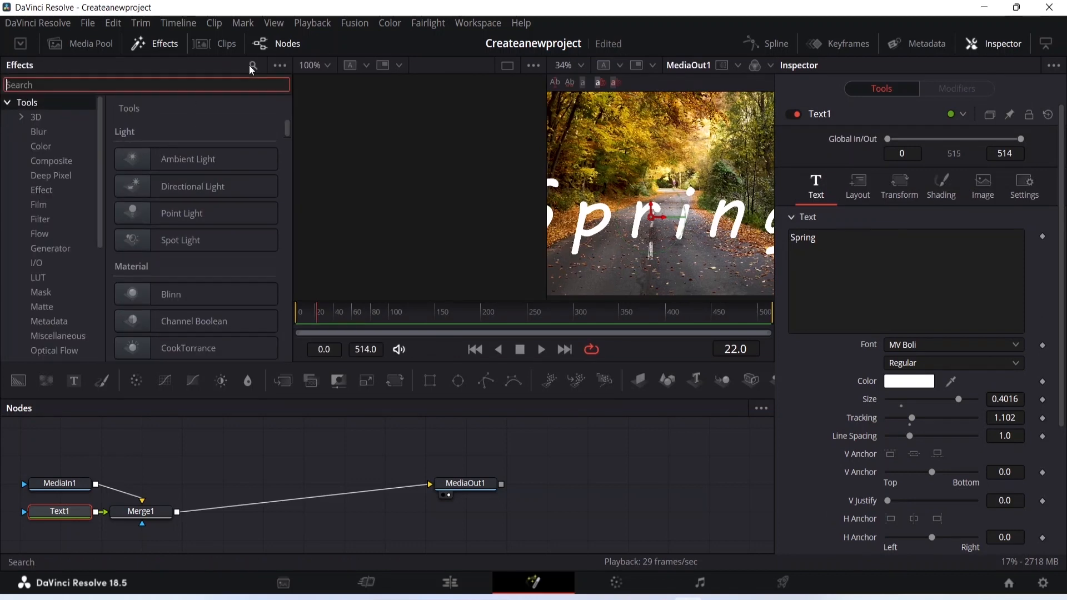
{"action": "type", "text": "-"}
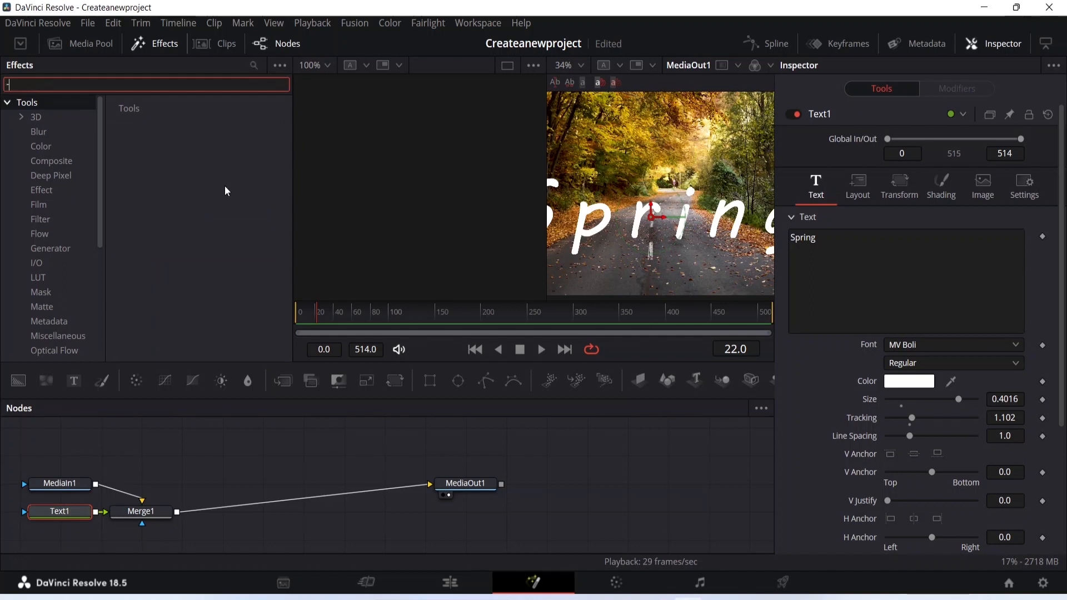
{"action": "type", "text": "mask"}
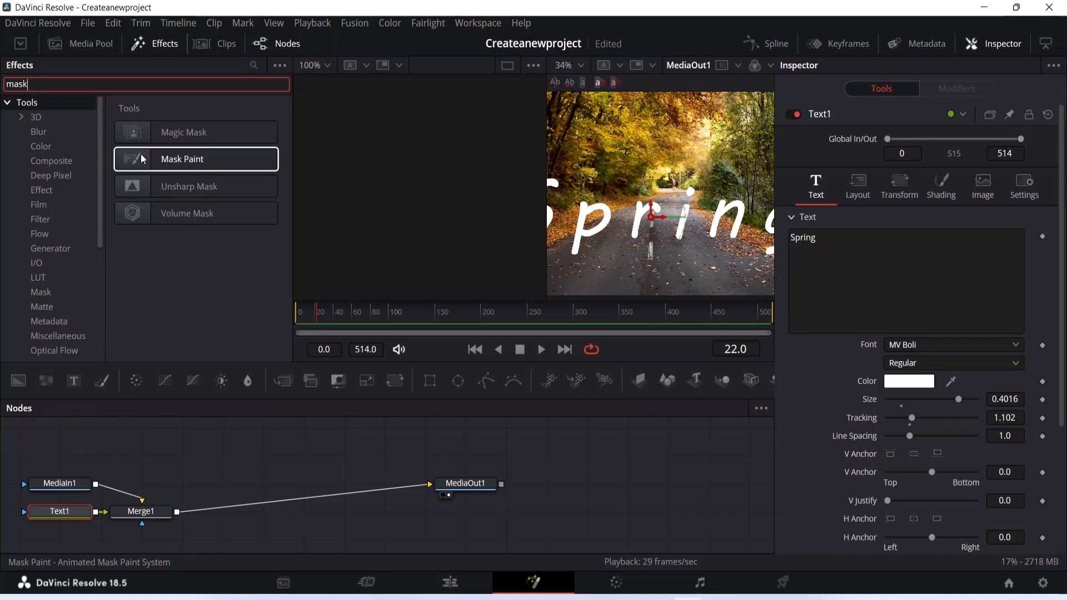
{"action": "left_click", "coordinate": [178, 159]}
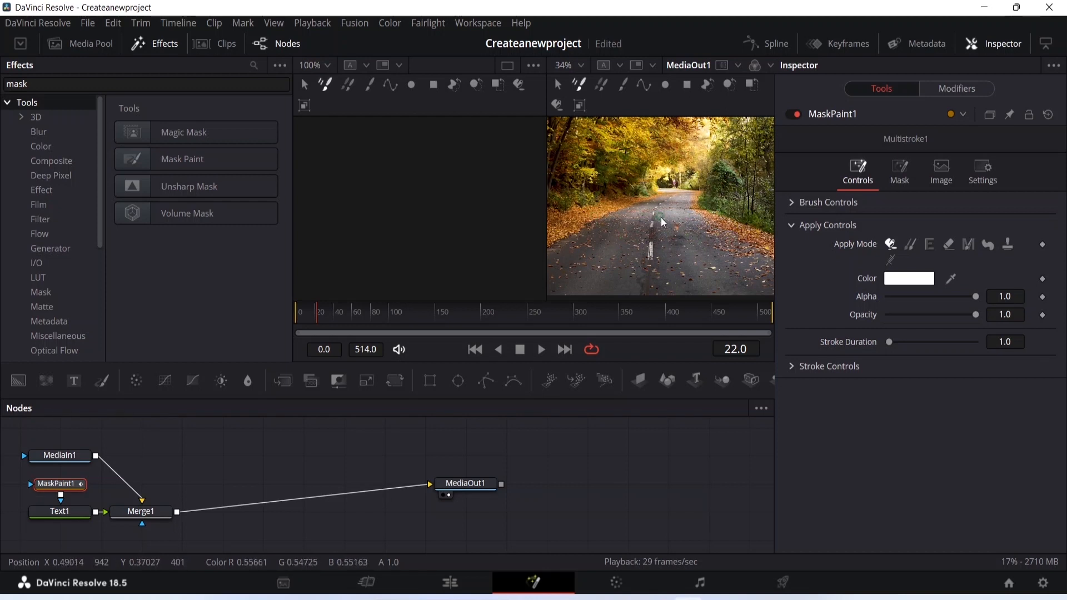
- Invert the Mask Paint node's mask and return the playhead to frame 0
{"action": "left_click", "coordinate": [903, 174]}
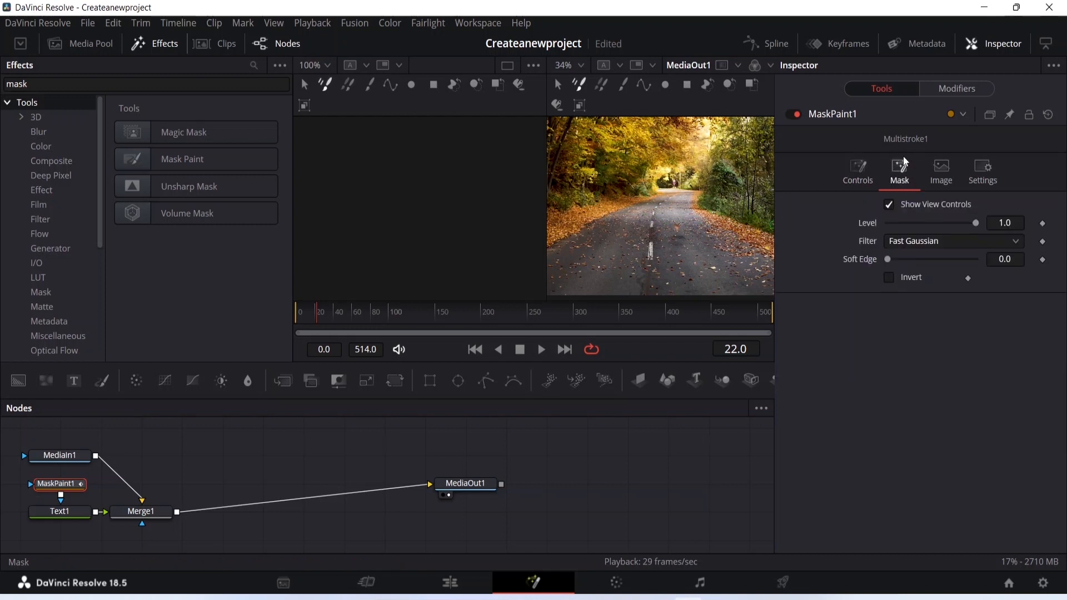
{"action": "left_click", "coordinate": [888, 277]}
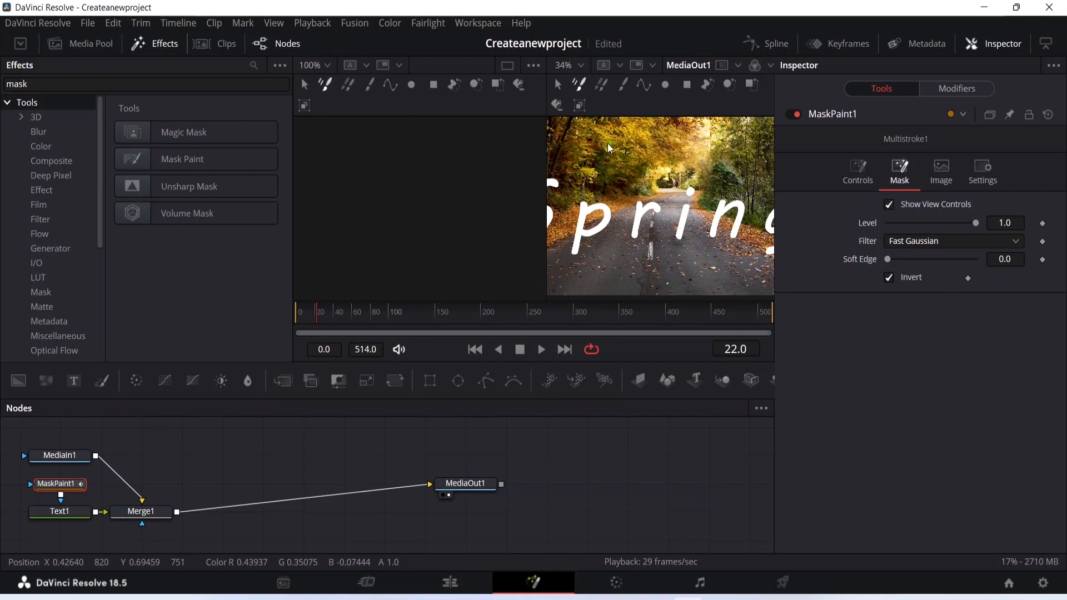
{"action": "left_click_drag", "start_coordinate": [548, 149], "coordinate": [408, 152]}
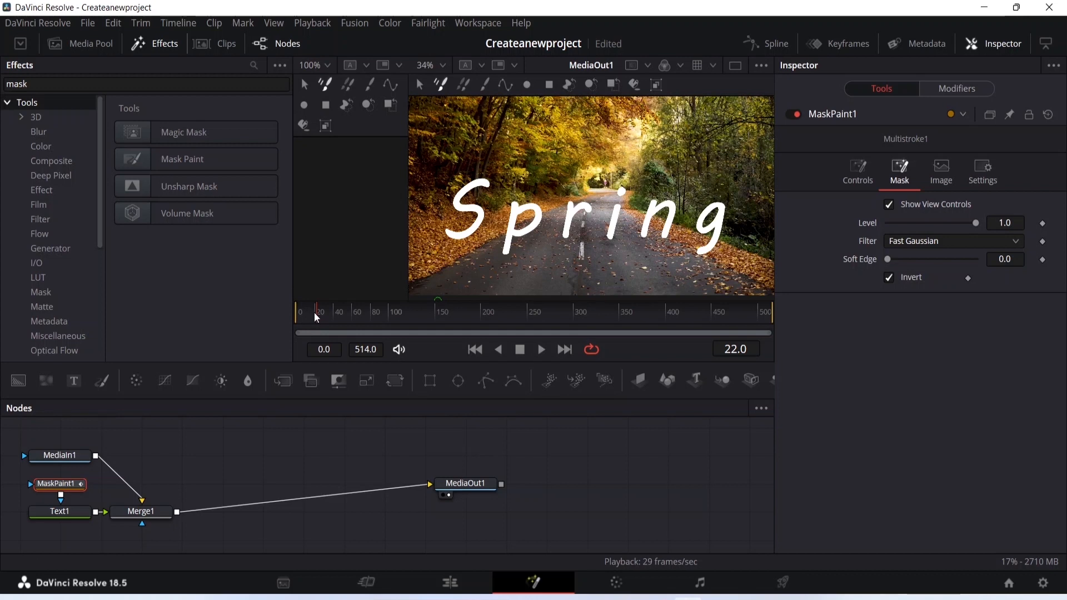
{"action": "left_click_drag", "start_coordinate": [316, 312], "coordinate": [295, 312]}
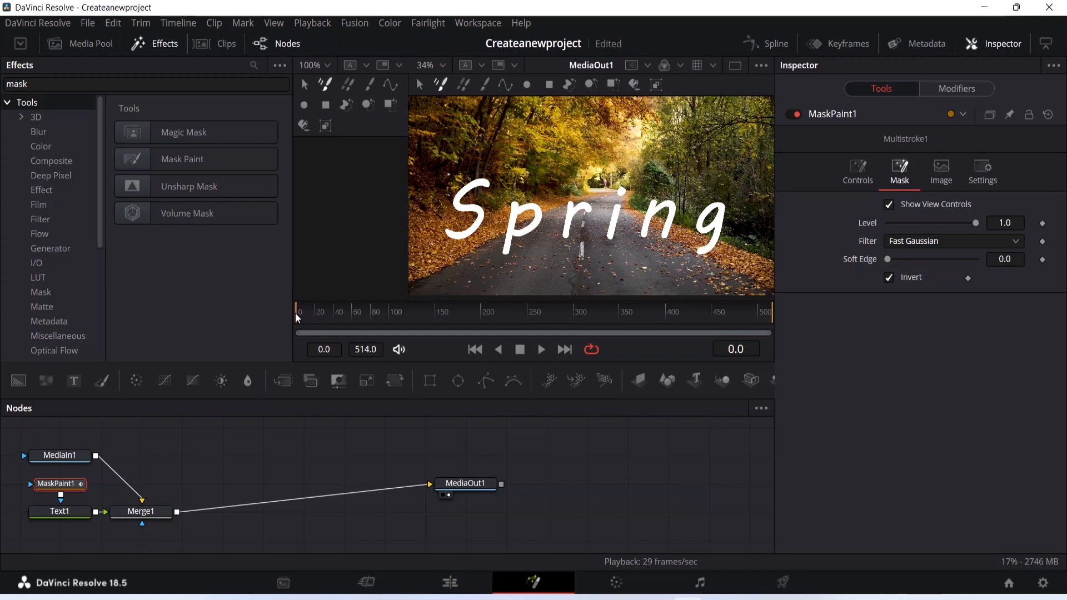
- Add a second Mask Paint node between the first one and the text node, and choose the Stroke tool
{"action": "left_click", "coordinate": [847, 173]}
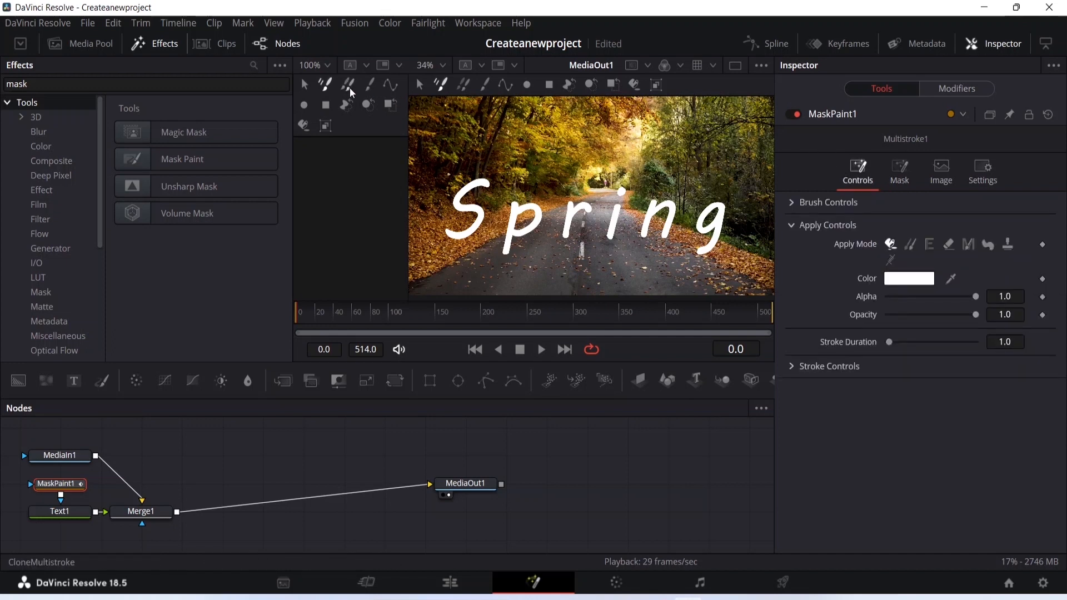
{"action": "left_click", "coordinate": [184, 162]}
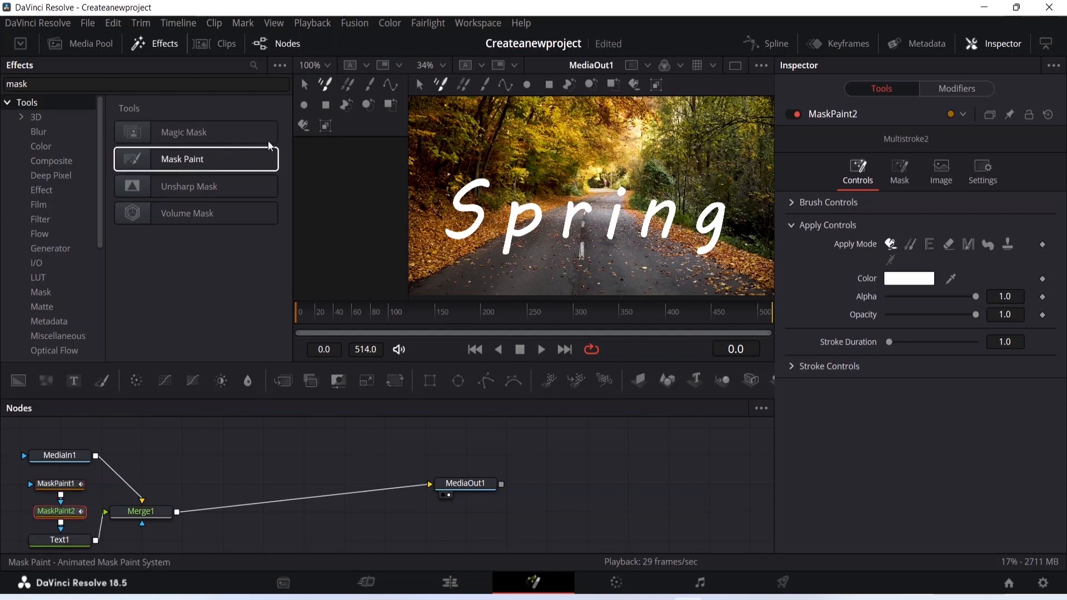
{"action": "left_click", "coordinate": [370, 85]}
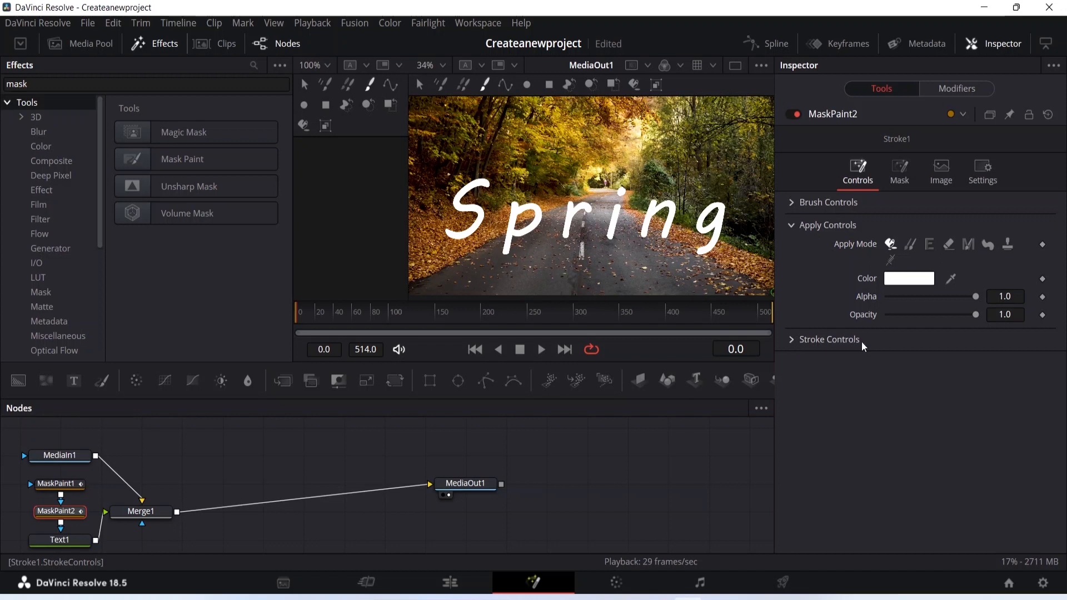
- Set the stroke brush to size 0.0307 with softness 1.0
{"action": "left_click", "coordinate": [791, 340]}
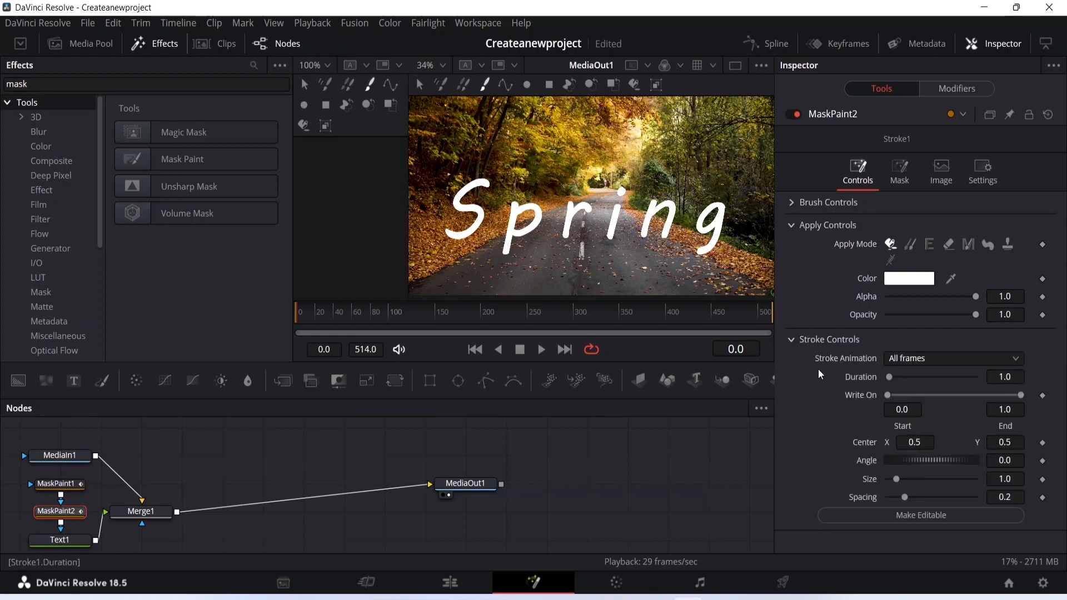
{"action": "left_click", "coordinate": [791, 203]}
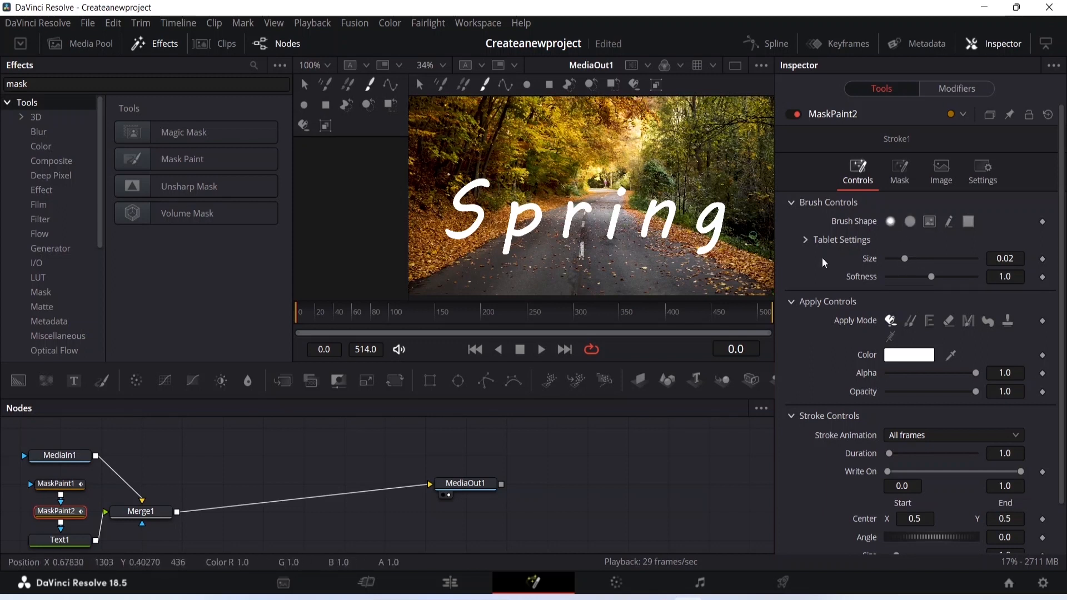
{"action": "left_click_drag", "start_coordinate": [905, 258], "coordinate": [912, 257]}
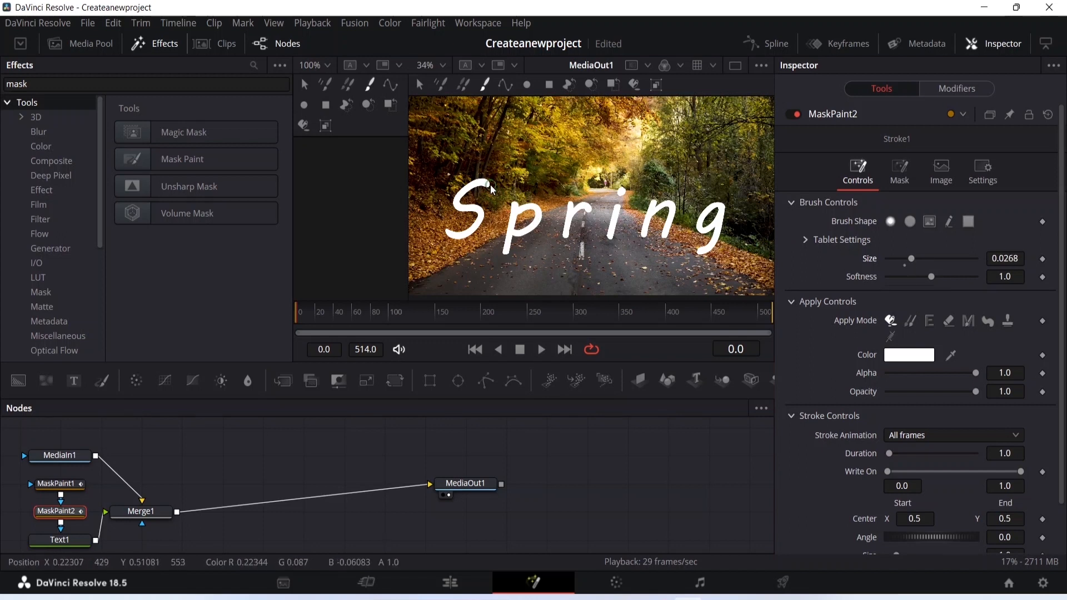
{"action": "left_click_drag", "start_coordinate": [911, 258], "coordinate": [934, 276]}
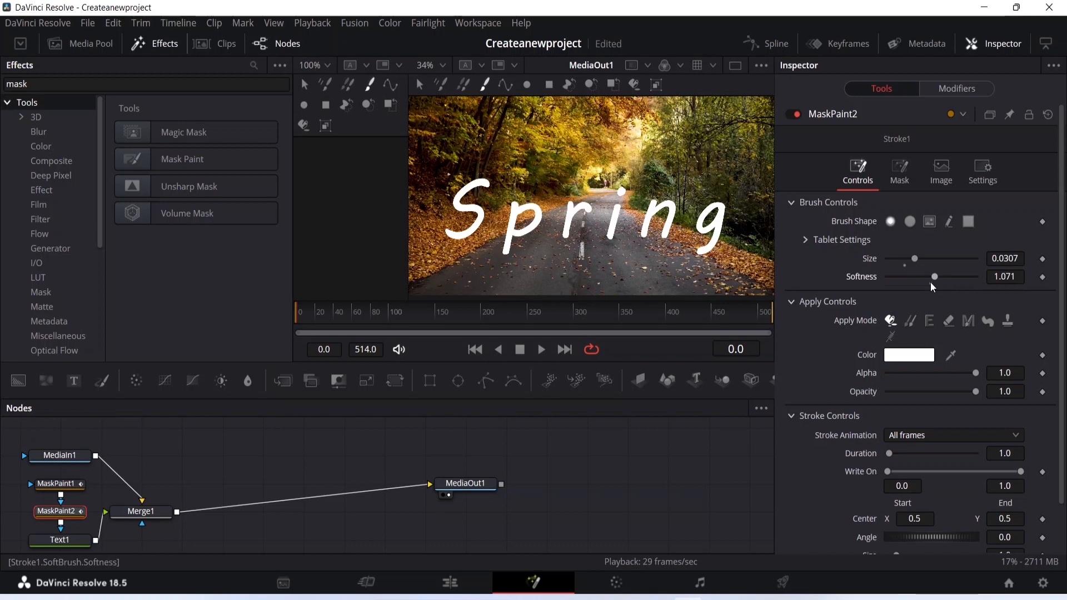
{"action": "double_click", "coordinate": [931, 283]}
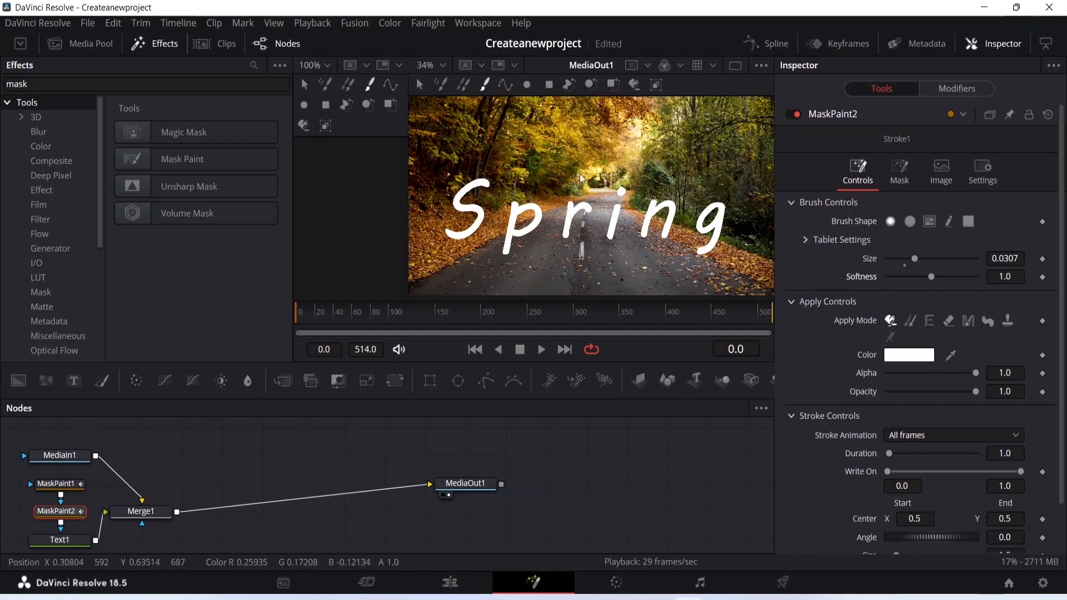
- Set the stroke animation to Write Off and paint a first stroke over the top of the letter S
{"action": "scroll", "coordinate": [891, 322], "scroll_direction": "down", "scroll_amount": 2}
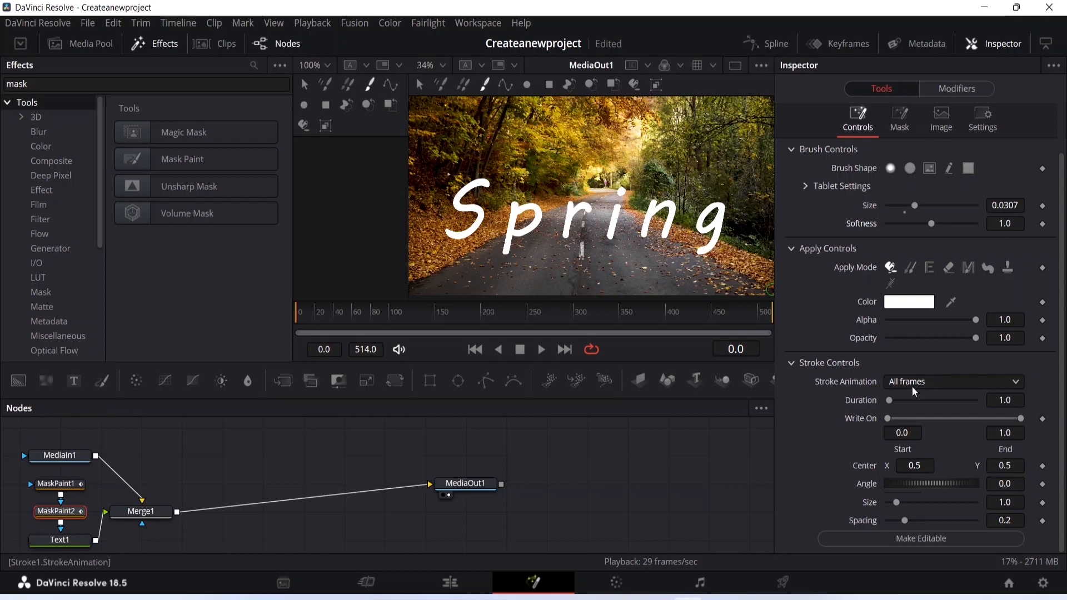
{"action": "left_click", "coordinate": [1018, 383]}
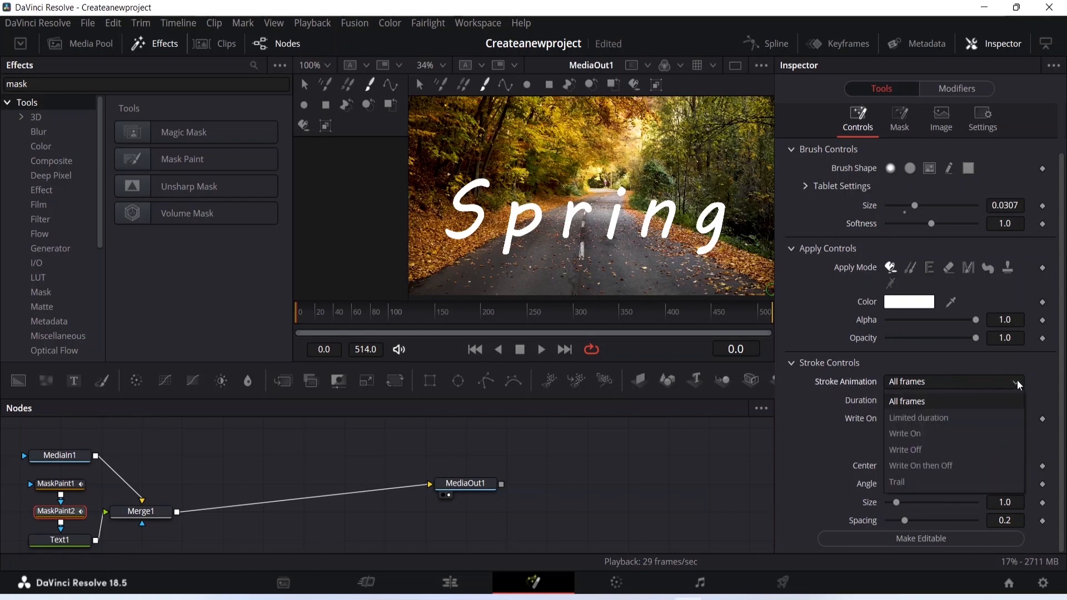
{"action": "left_click", "coordinate": [923, 450]}
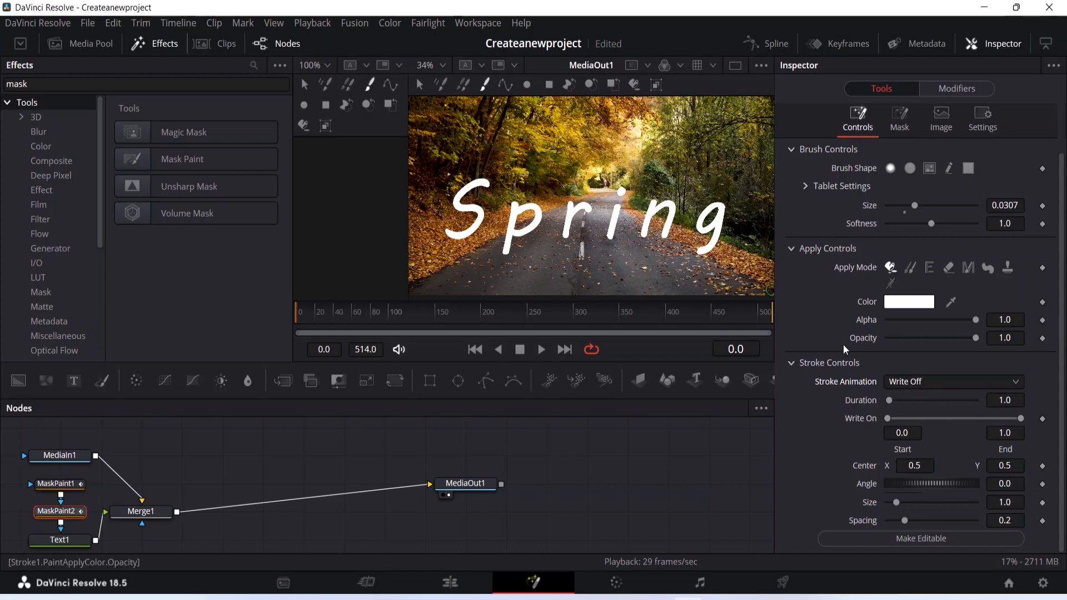
{"action": "scroll", "coordinate": [848, 254], "scroll_direction": "up", "scroll_amount": 2}
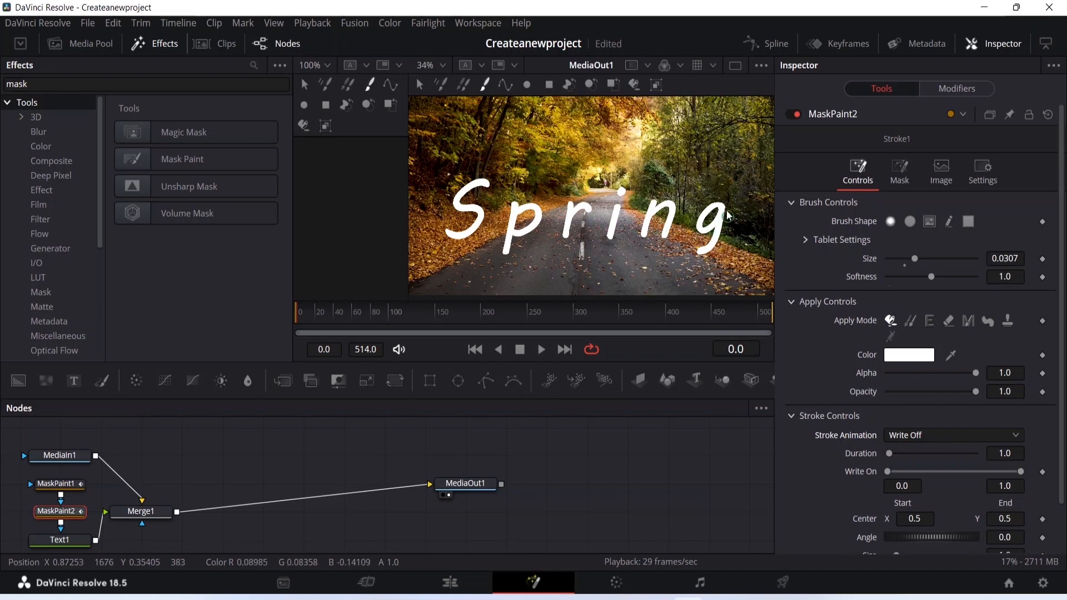
{"action": "left_click_drag", "start_coordinate": [492, 185], "coordinate": [474, 183]}
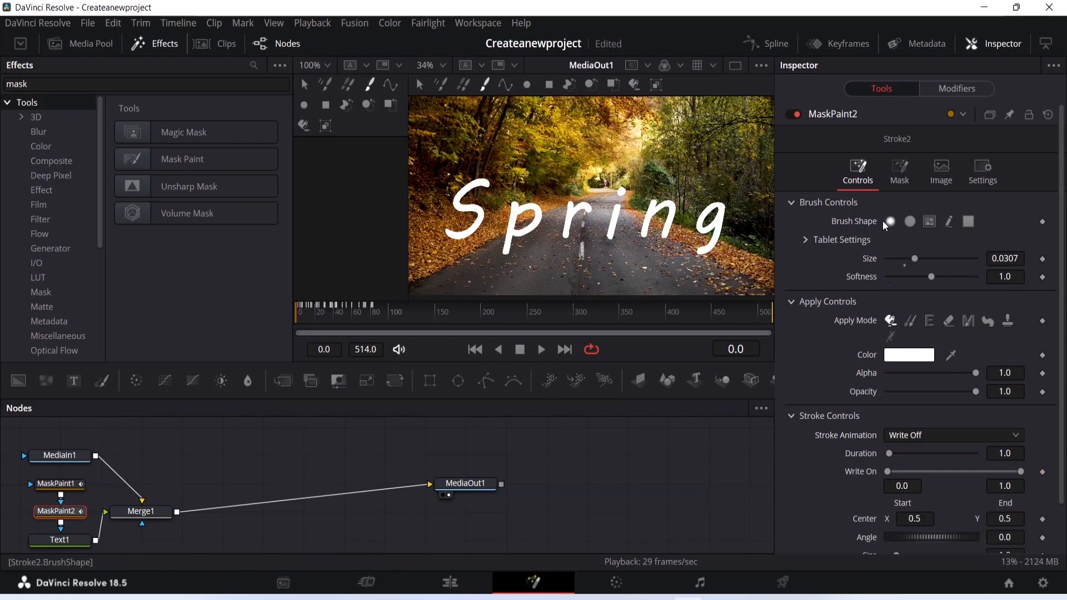
- Try the hard circular brush shape, return to the soft brush, enlarge it slightly and paint along the letter S
{"action": "left_click", "coordinate": [910, 221]}
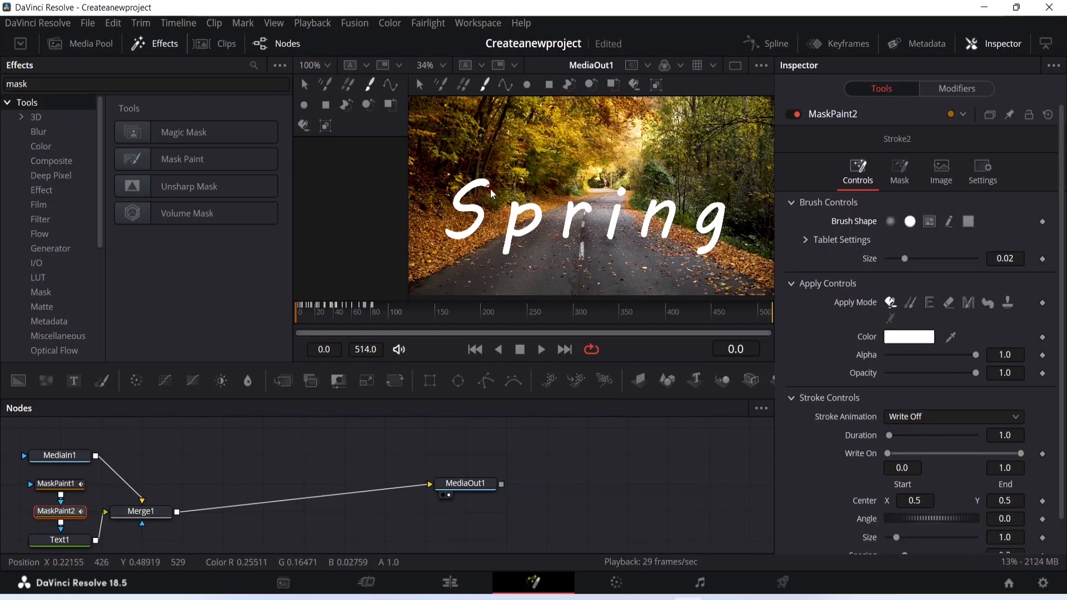
{"action": "left_click", "coordinate": [885, 222]}
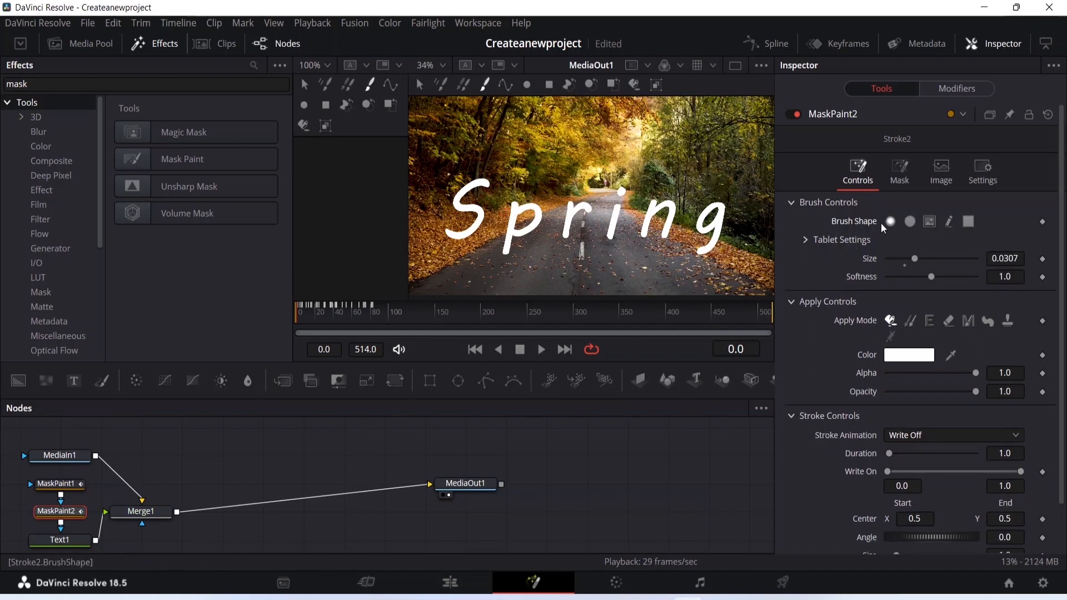
{"action": "left_click_drag", "start_coordinate": [915, 255], "coordinate": [919, 255]}
{"action": "mouse_move", "coordinate": [489, 187]}
{"action": "left_mouse_down"}
{"action": "mouse_move", "coordinate": [463, 190]}
{"action": "mouse_move", "coordinate": [457, 204]}
{"action": "mouse_move", "coordinate": [481, 227]}
{"action": "mouse_move", "coordinate": [451, 241]}
{"action": "left_mouse_up"}
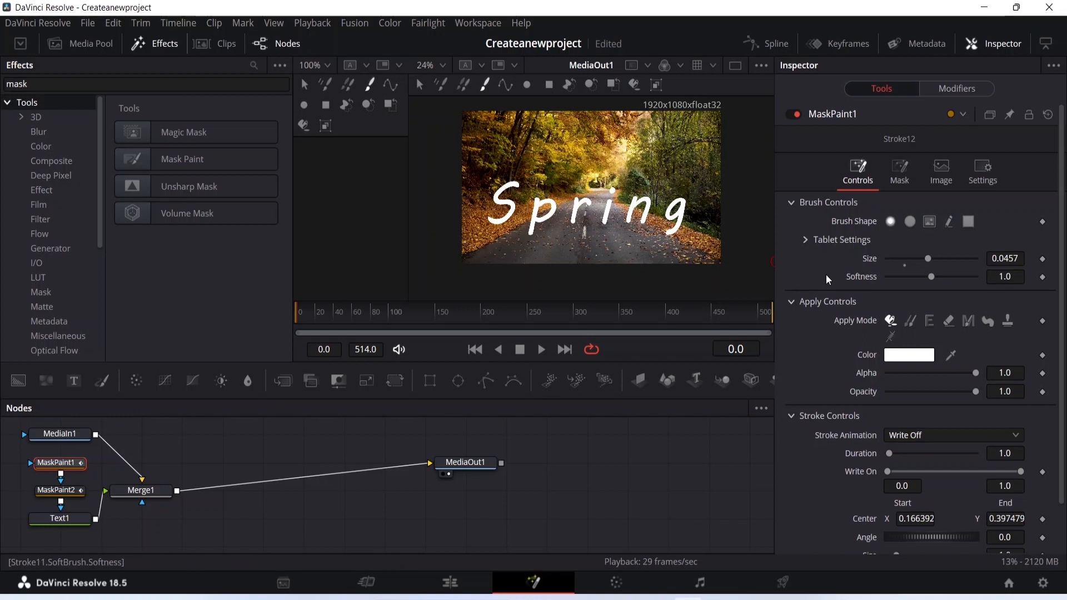
- Reduce the brush softness to 0.363 on the first Mask Paint node and paint along the Spring letters from S to g
{"action": "left_click_drag", "start_coordinate": [930, 272], "coordinate": [906, 276]}
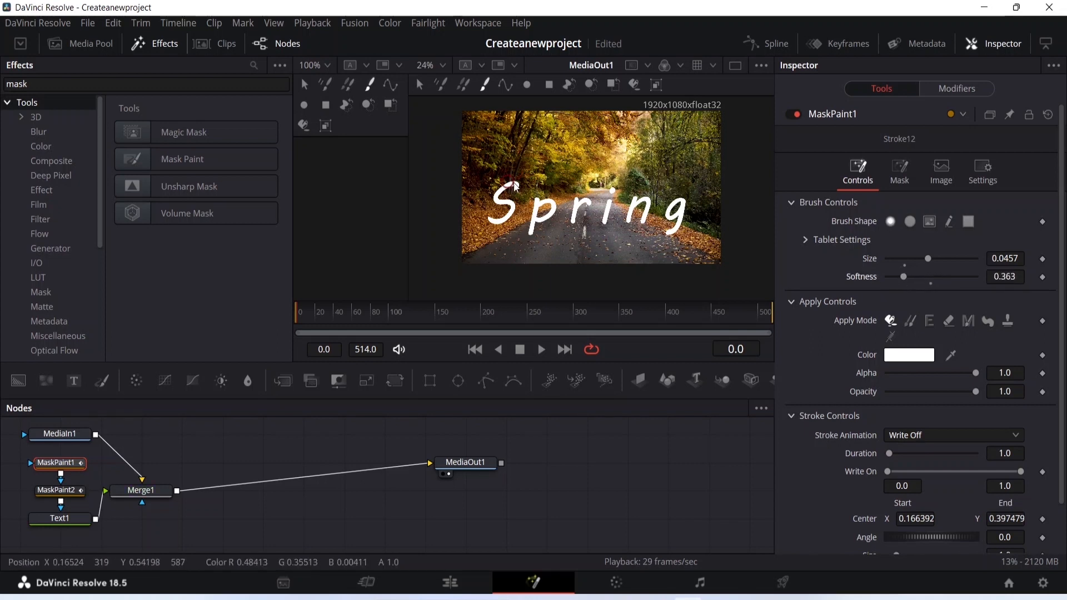
{"action": "mouse_move", "coordinate": [508, 185]}
{"action": "left_mouse_down"}
{"action": "mouse_move", "coordinate": [513, 217]}
{"action": "mouse_move", "coordinate": [490, 225]}
{"action": "mouse_move", "coordinate": [510, 229]}
{"action": "mouse_move", "coordinate": [536, 220]}
{"action": "mouse_move", "coordinate": [537, 204]}
{"action": "mouse_move", "coordinate": [533, 227]}
{"action": "mouse_move", "coordinate": [535, 207]}
{"action": "mouse_move", "coordinate": [553, 201]}
{"action": "mouse_move", "coordinate": [542, 221]}
{"action": "left_mouse_up"}
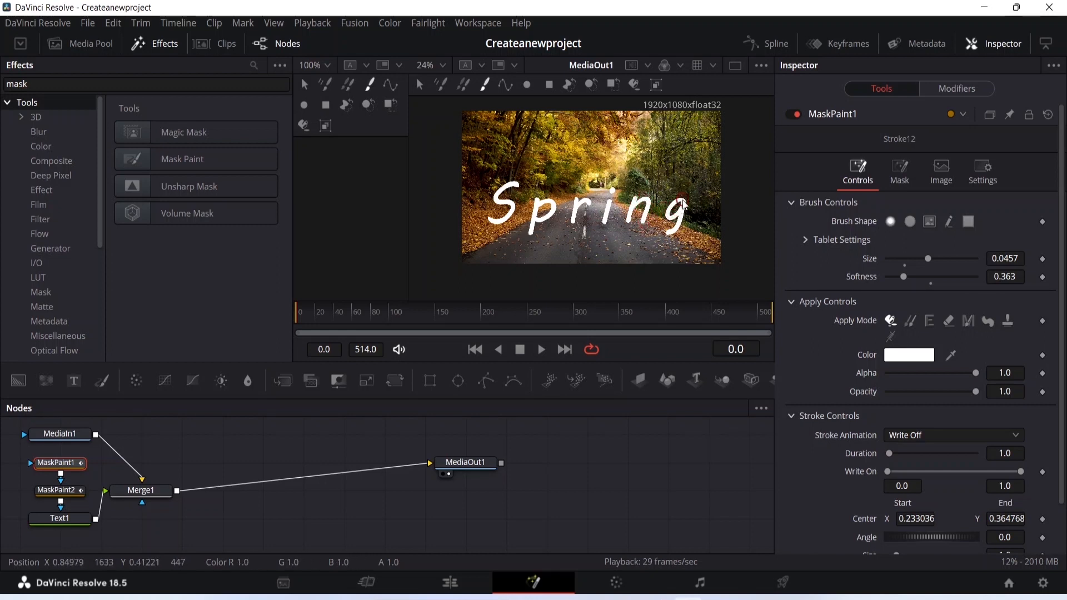
{"action": "mouse_move", "coordinate": [680, 218]}
{"action": "left_mouse_down"}
{"action": "mouse_move", "coordinate": [675, 232]}
{"action": "mouse_move", "coordinate": [657, 234]}
{"action": "left_mouse_up"}
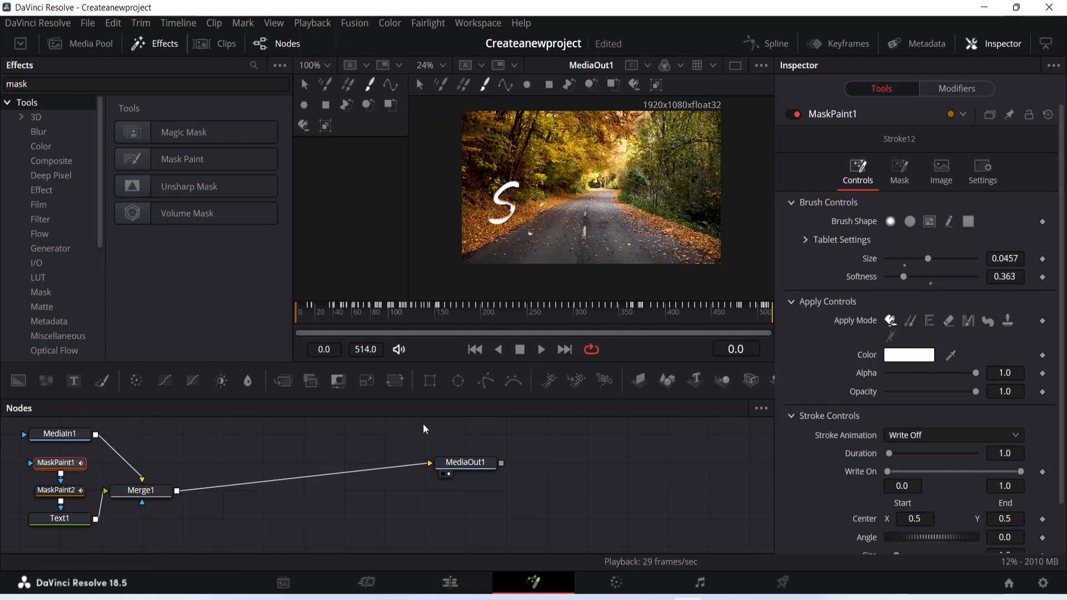
- Play back the painted text animation, turn looped playback off and stop the playback
{"action": "left_click", "coordinate": [537, 349]}
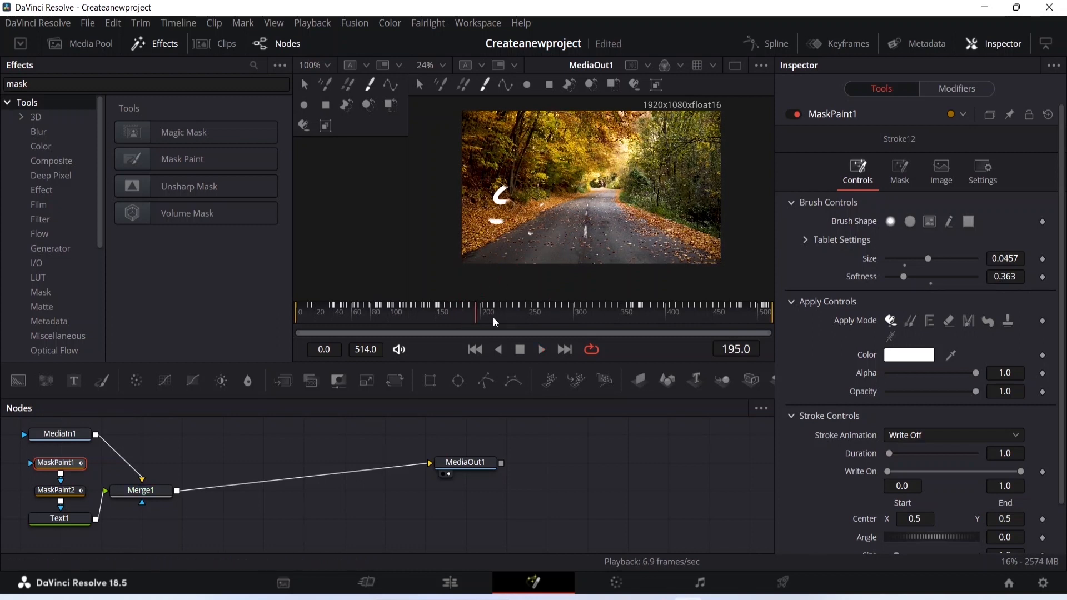
{"action": "left_click_drag", "start_coordinate": [544, 330], "coordinate": [575, 328]}
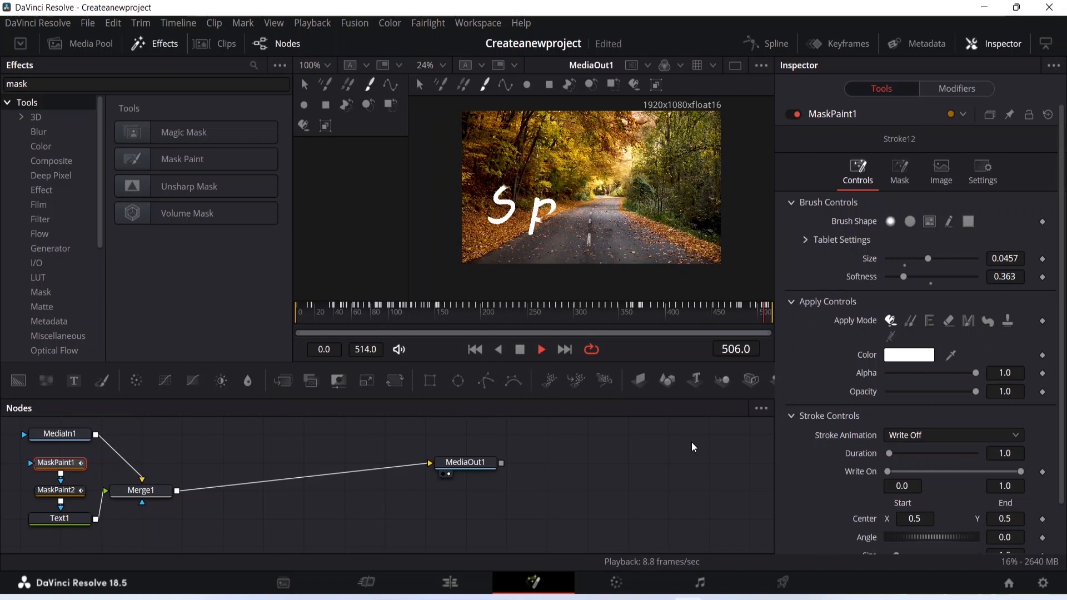
{"action": "left_click", "coordinate": [591, 349]}
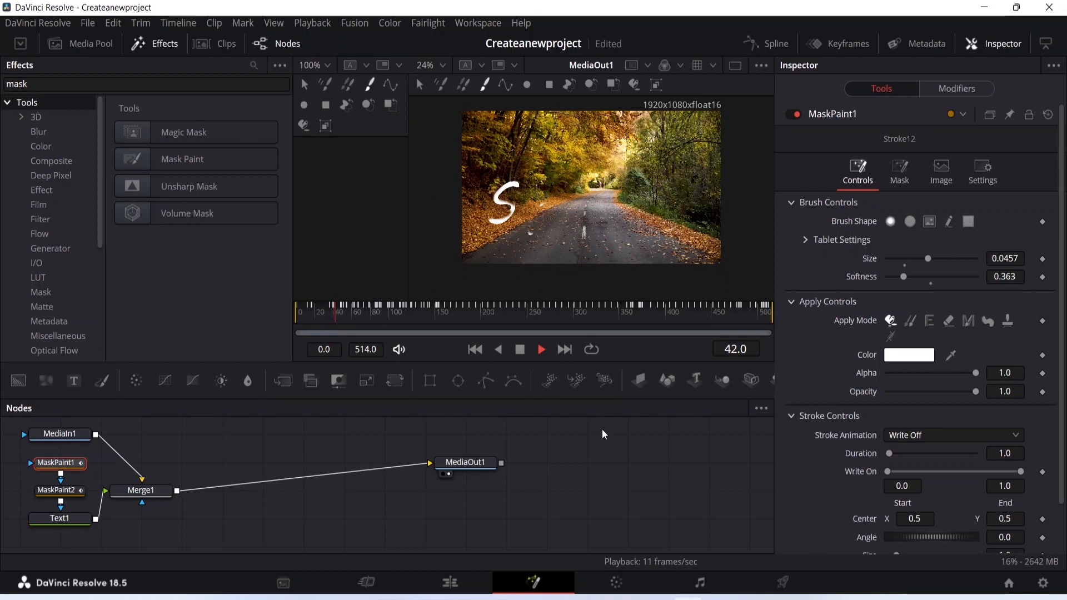
{"action": "left_click", "coordinate": [520, 349]}
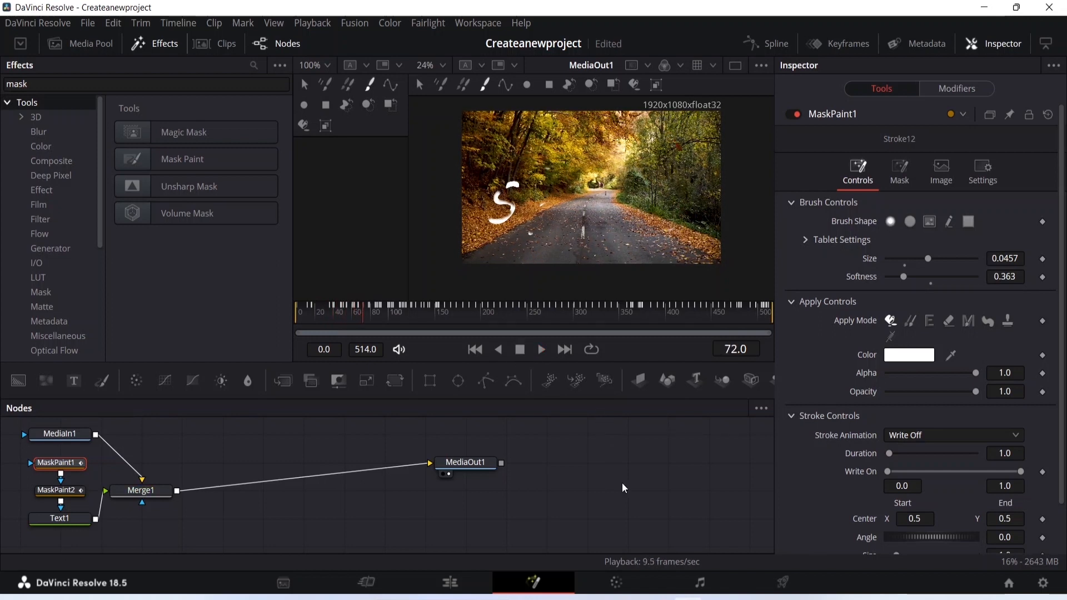